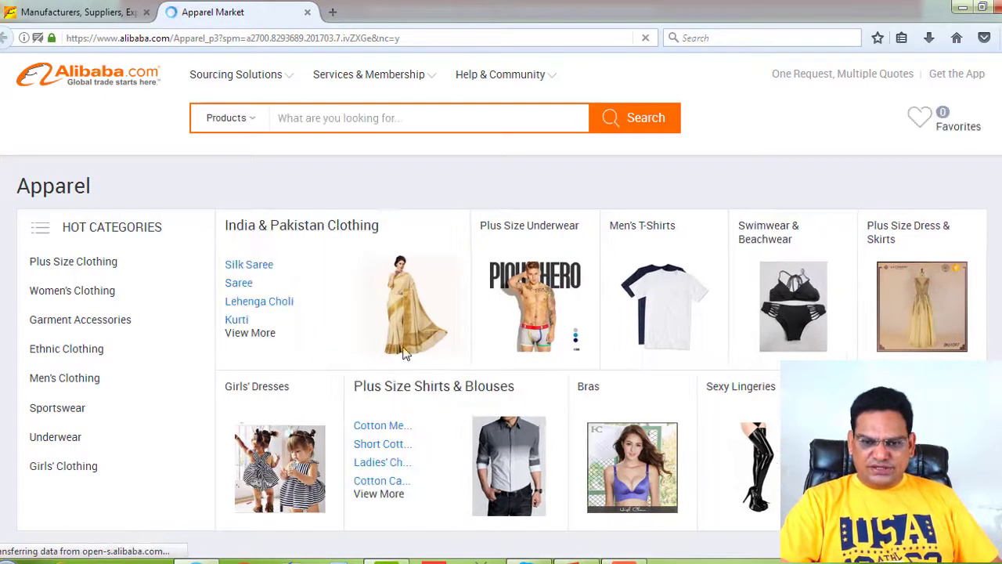
- Browse the Apparel listings, then return to the home page tab and show the Sign In / My Alibaba account menu
scroll(547, 479, down, 1)
scroll(546, 480, down, 4)
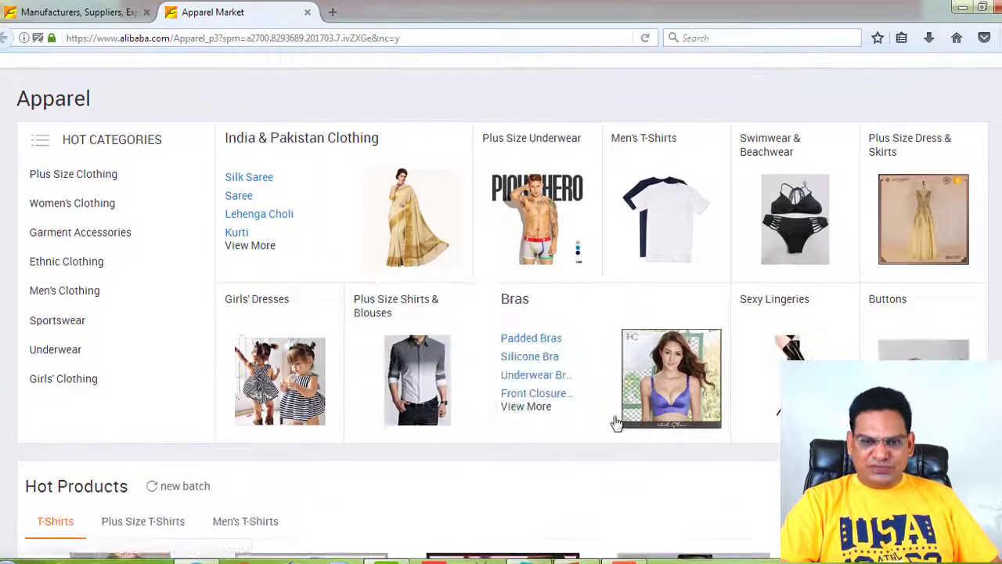
scroll(547, 479, down, 6)
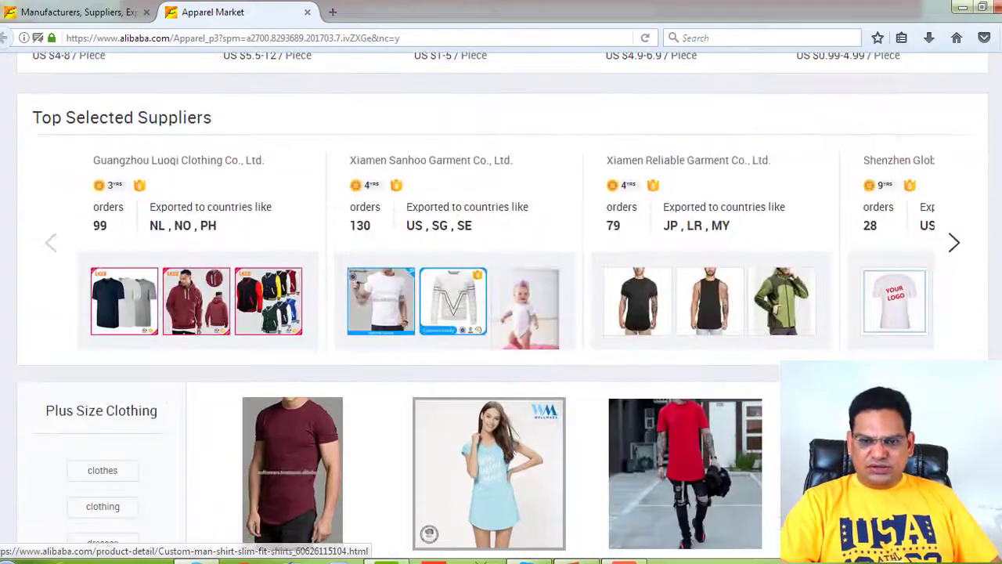
scroll(546, 479, up, 3)
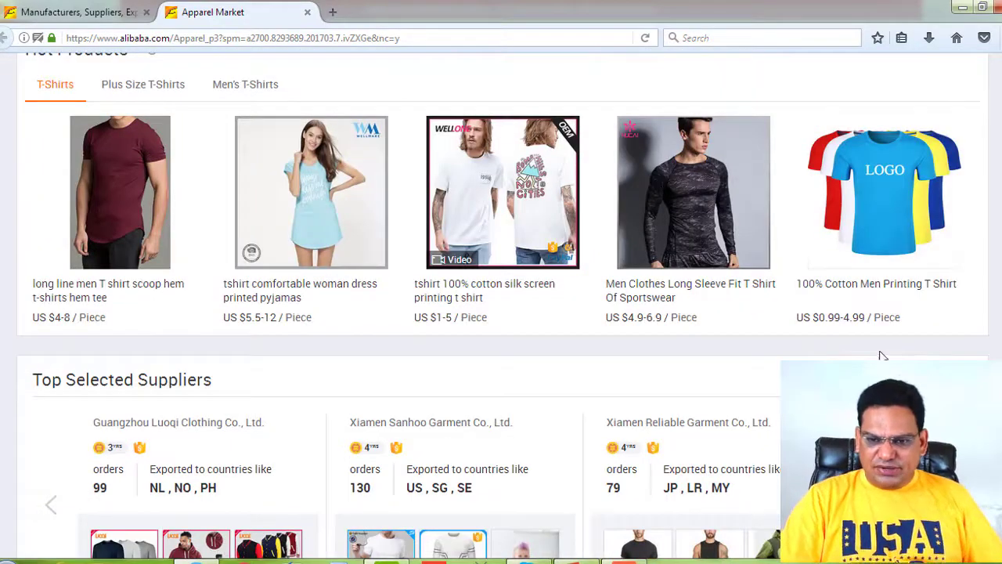
scroll(897, 354, down, 5)
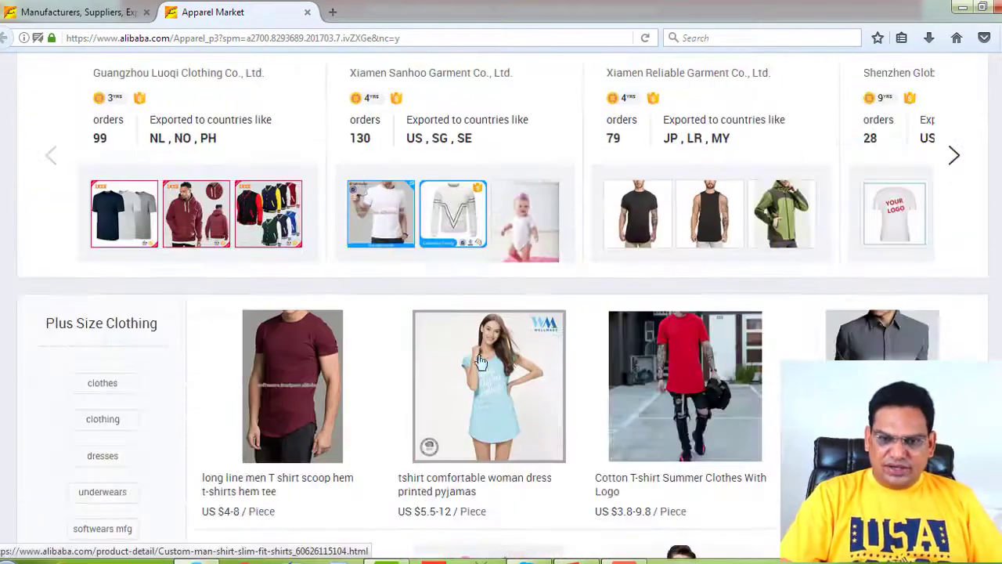
scroll(678, 368, down, 5)
scroll(677, 368, up, 10)
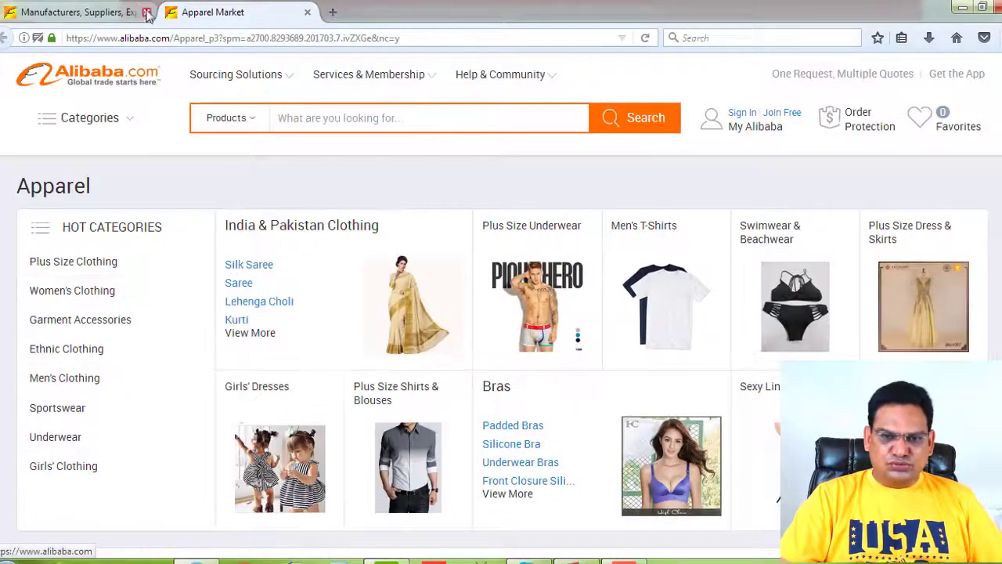
click(62, 12)
mouse_move(763, 119)
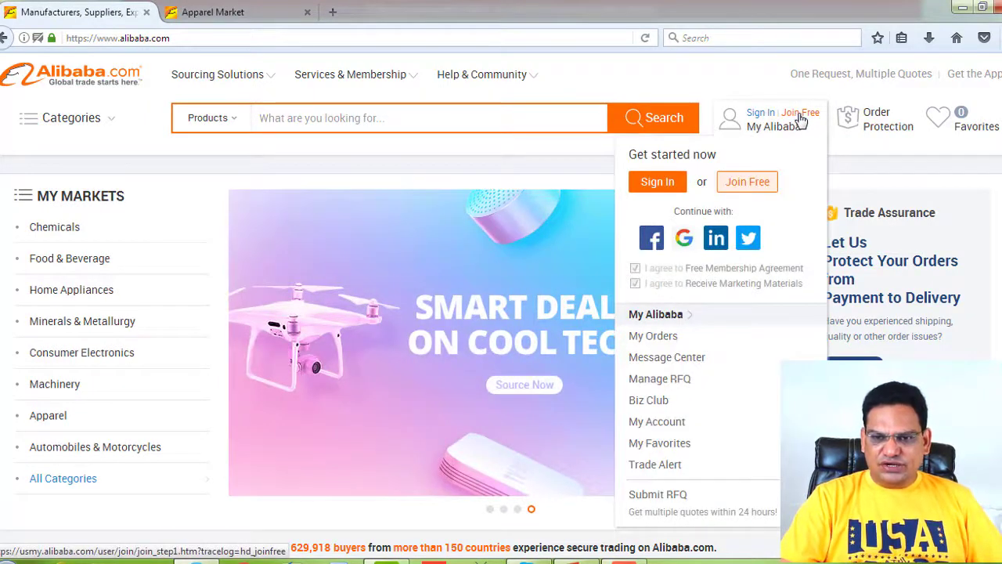
- Start a Join Free registration and enter the account's Gmail address so it is accepted
click(802, 116)
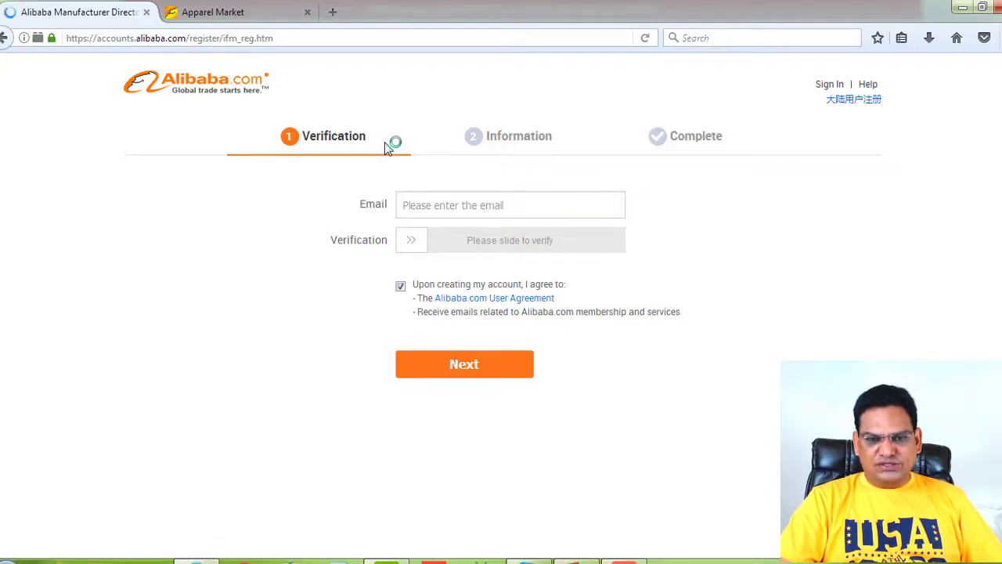
click(532, 204)
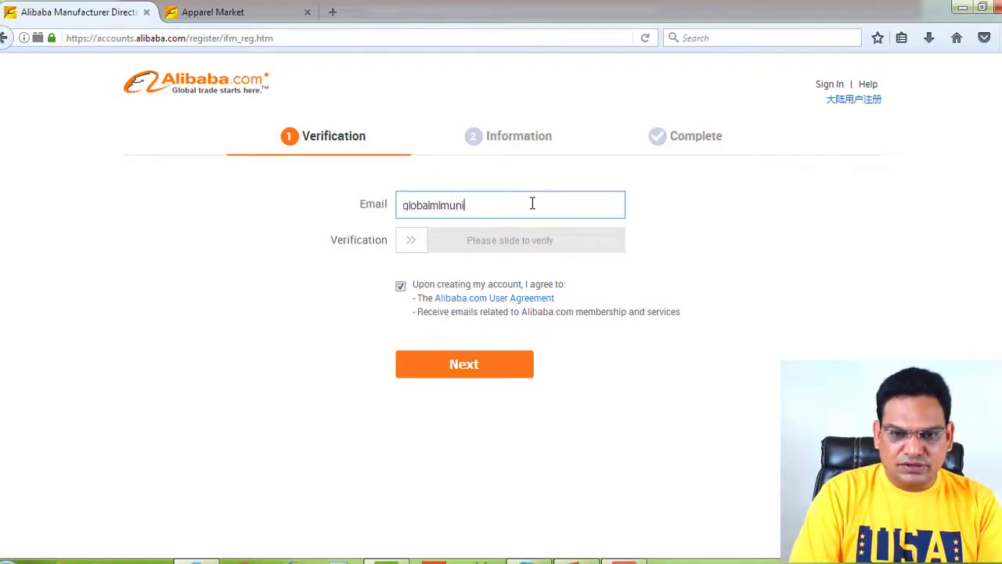
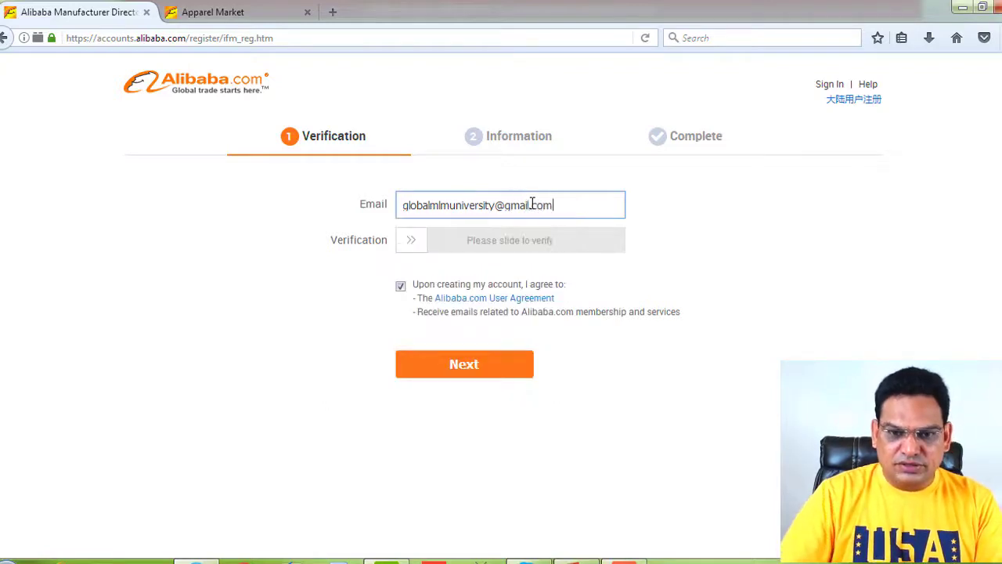
click(519, 247)
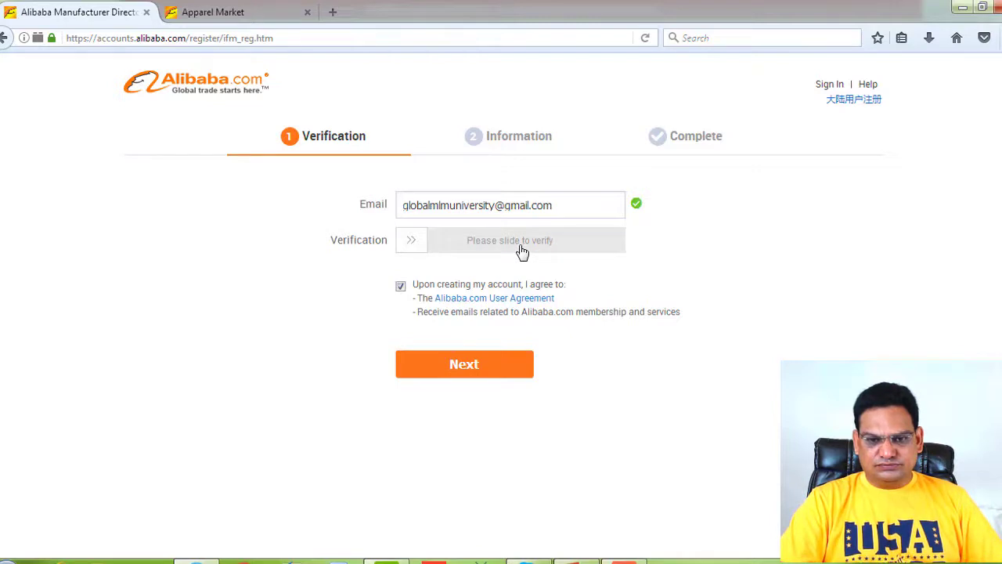
- Complete the slide verification, submit the CAPTCHA code, and continue to the confirmation-email step
drag(517, 251, 715, 254)
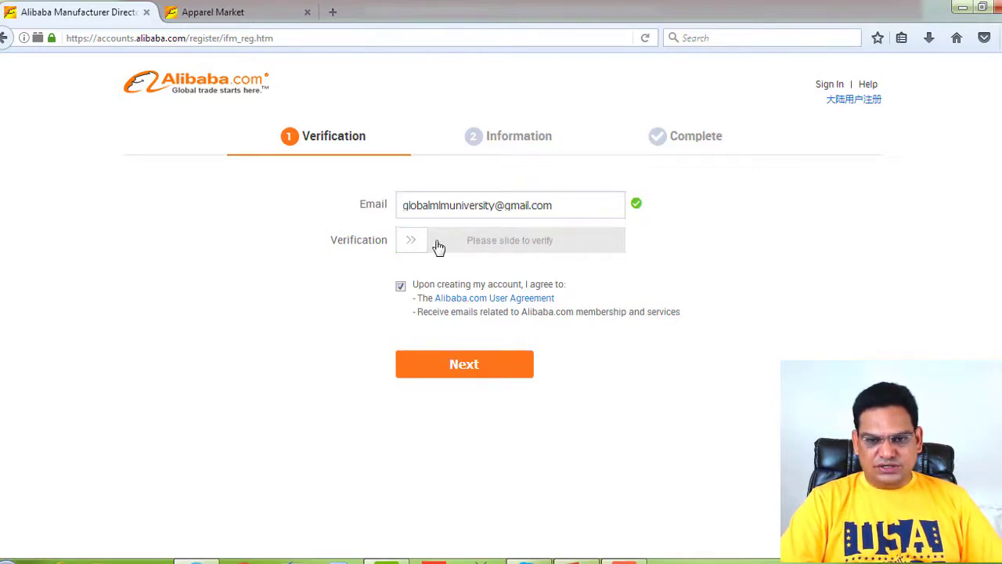
drag(423, 244, 723, 266)
drag(441, 255, 702, 269)
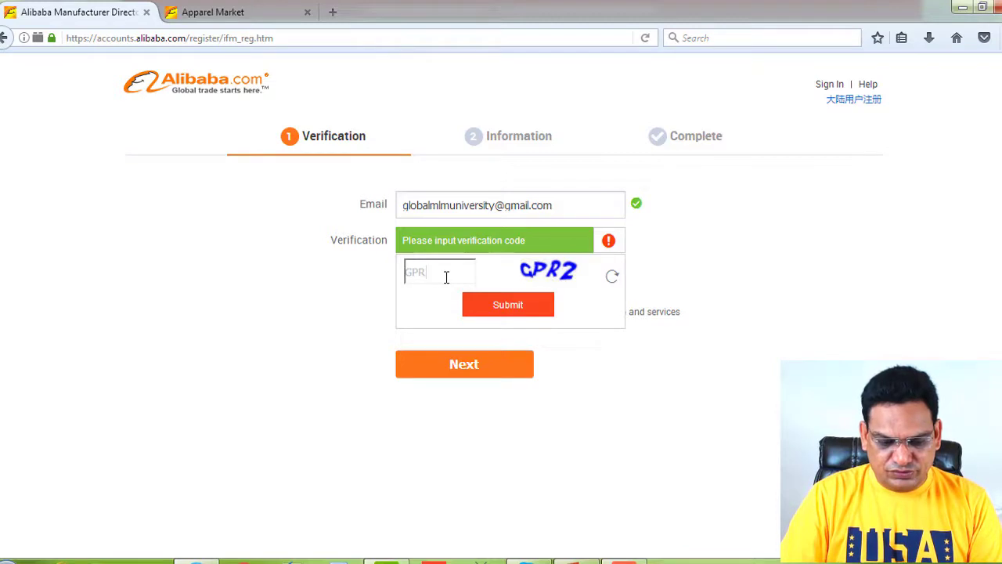
click(502, 313)
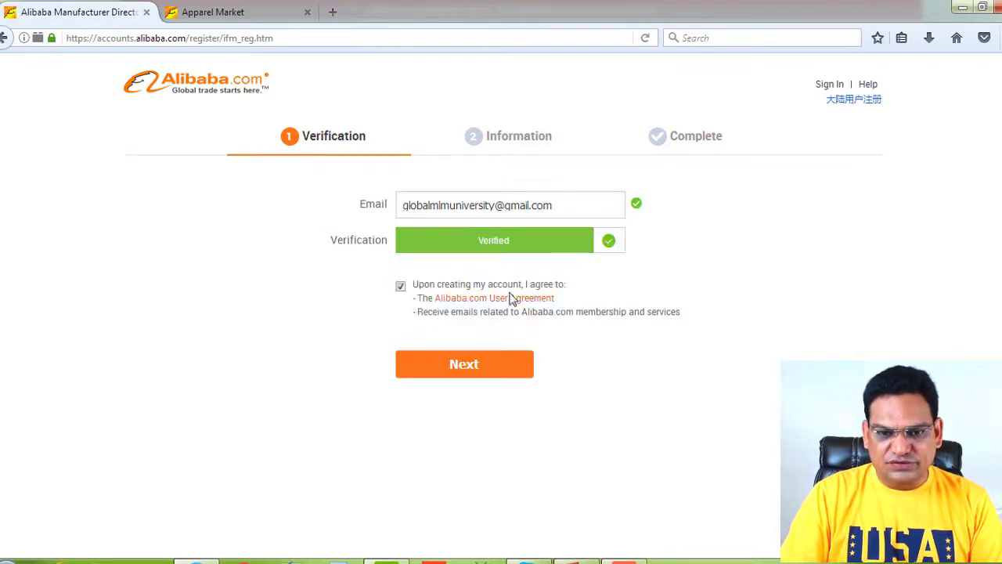
click(484, 373)
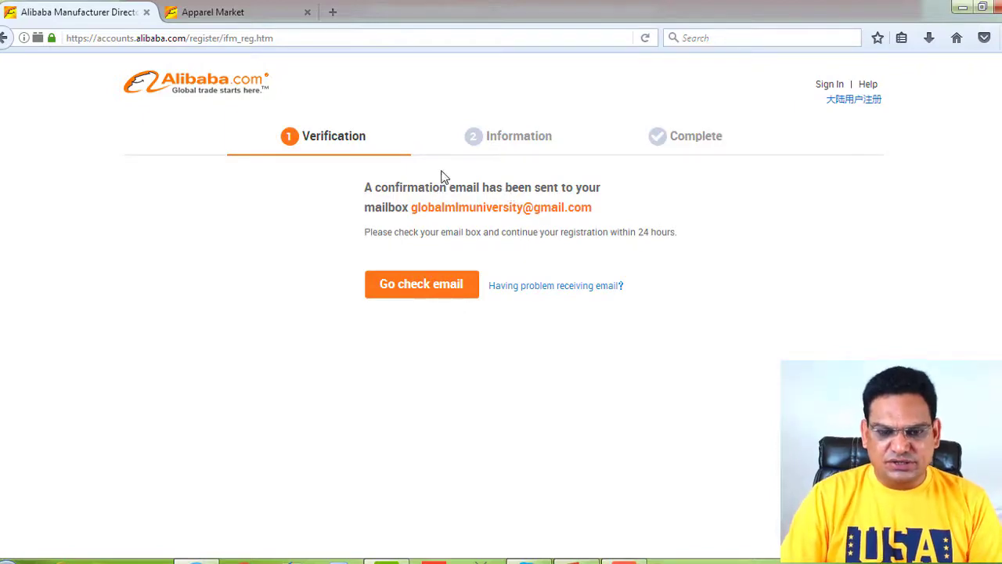
- From Alibaba's prompt, add the registration Google account in Gmail and sign in with its password
click(452, 300)
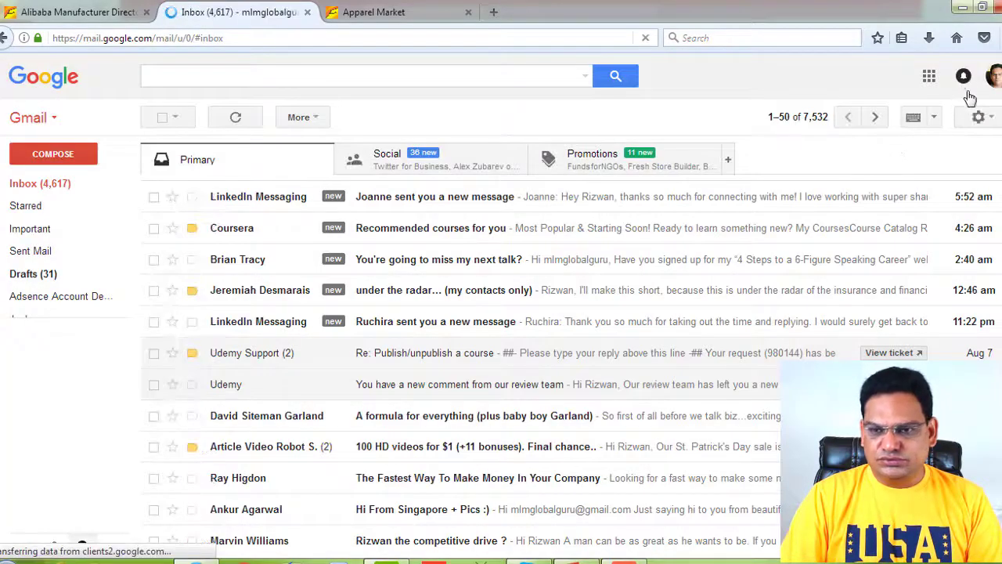
click(995, 75)
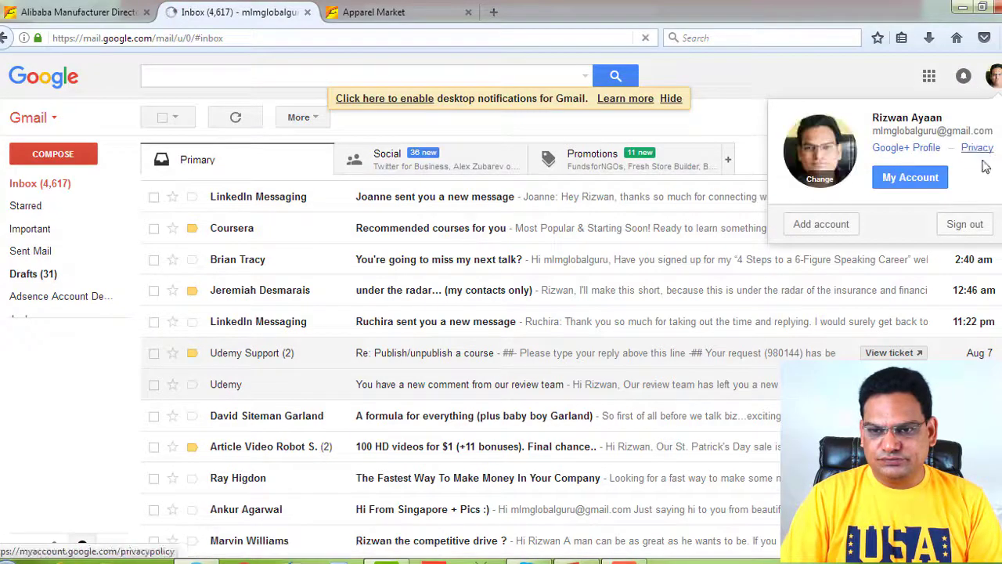
click(845, 226)
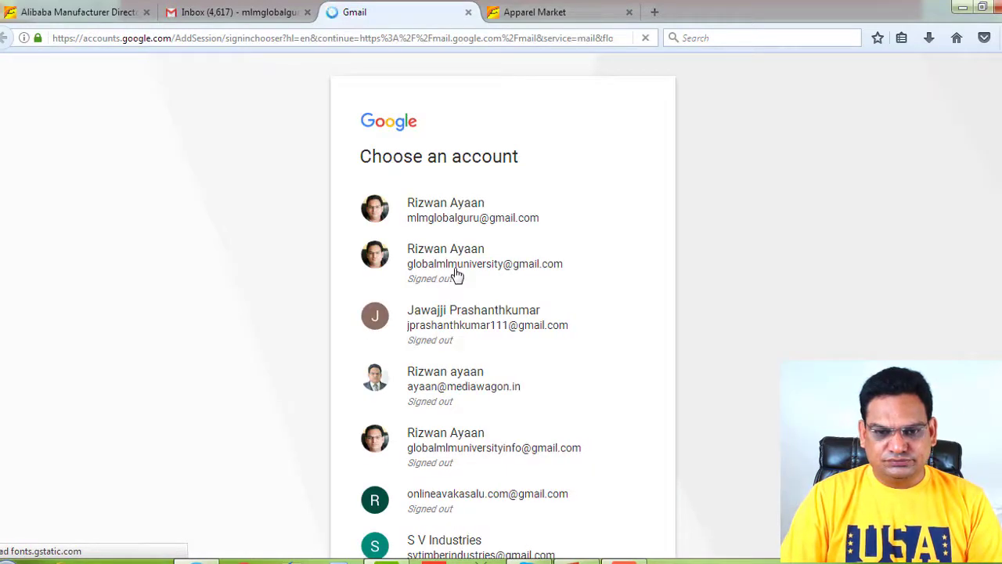
click(458, 274)
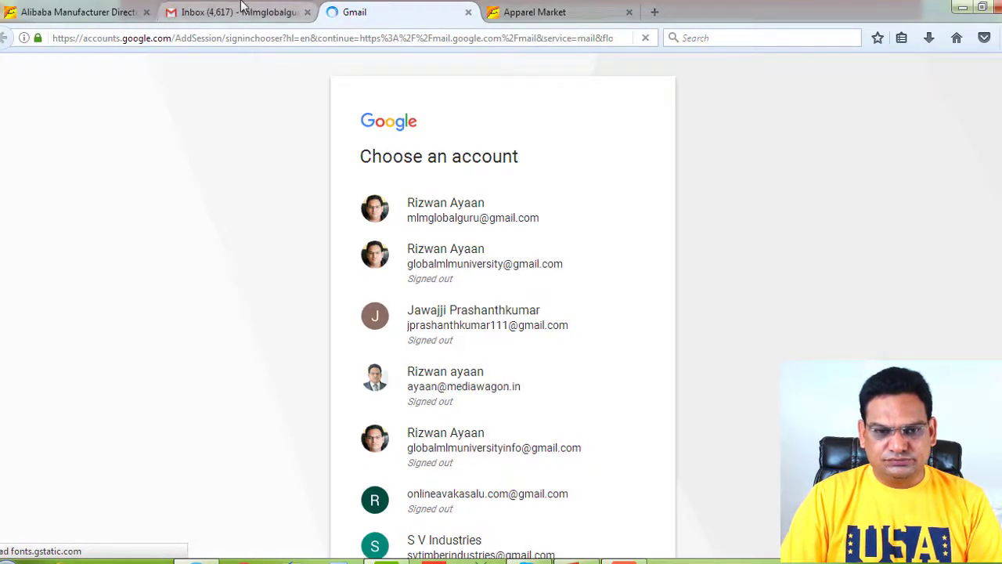
click(308, 14)
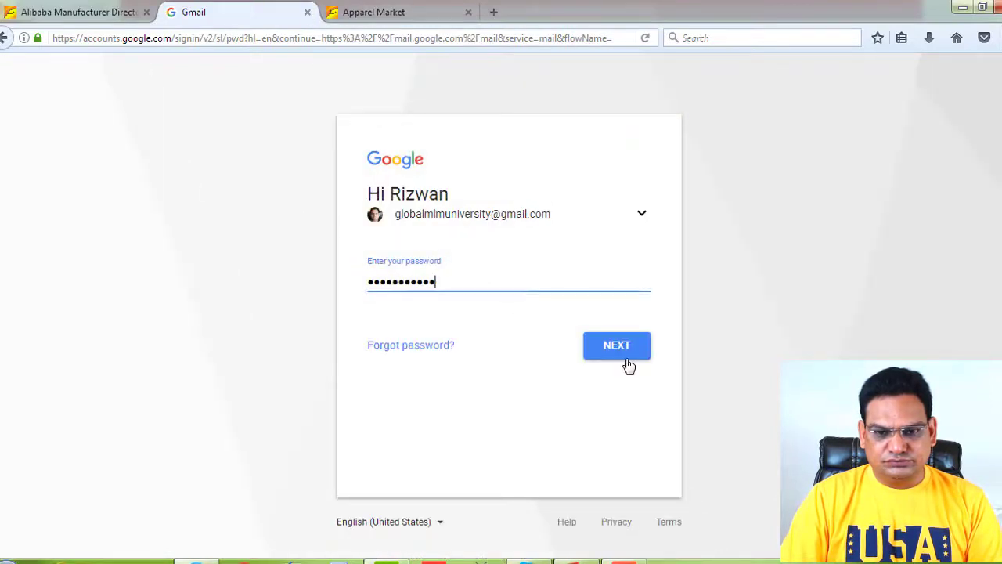
click(626, 357)
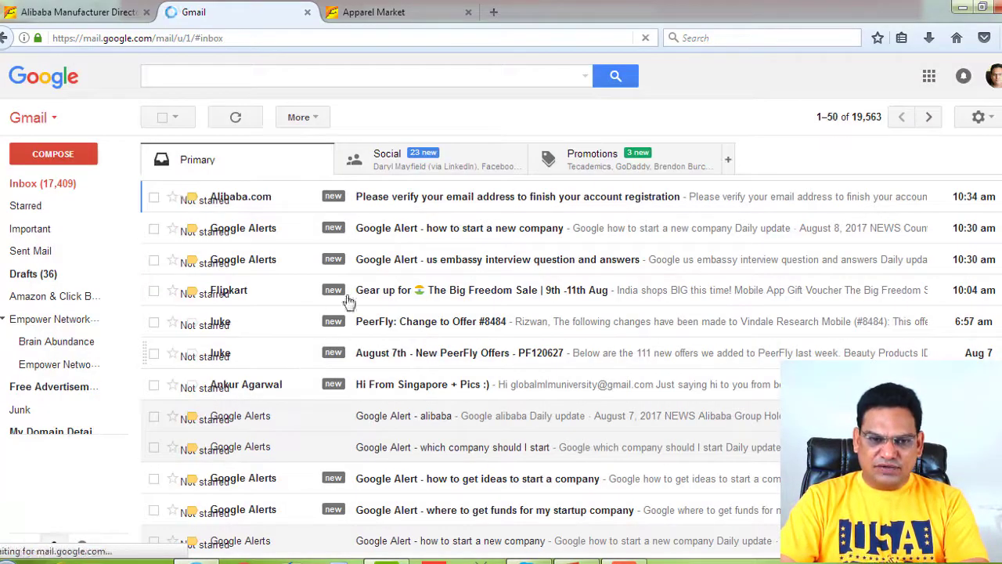
- Open Alibaba's verification email, follow its Complete button, and close the Gmail tab
click(417, 199)
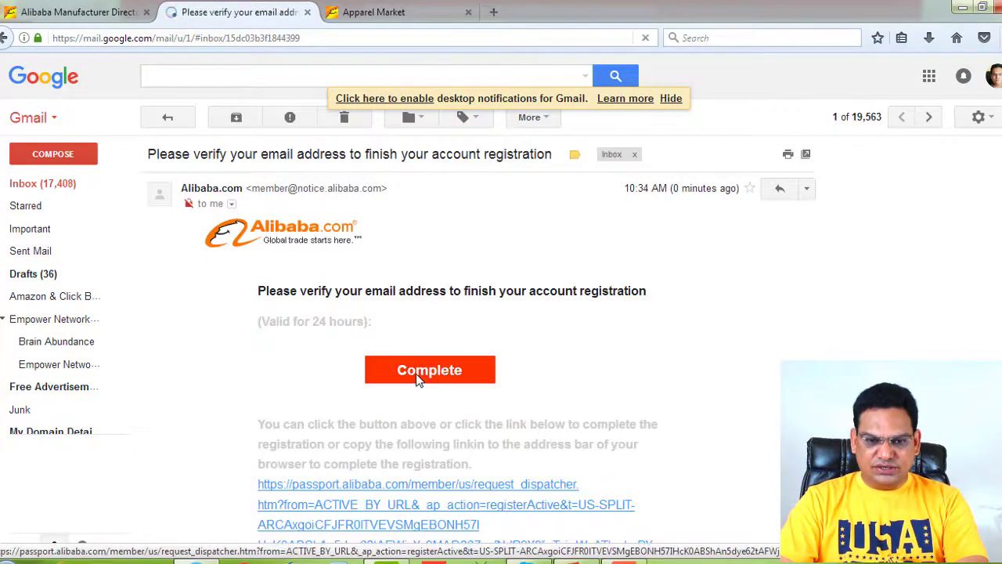
click(417, 376)
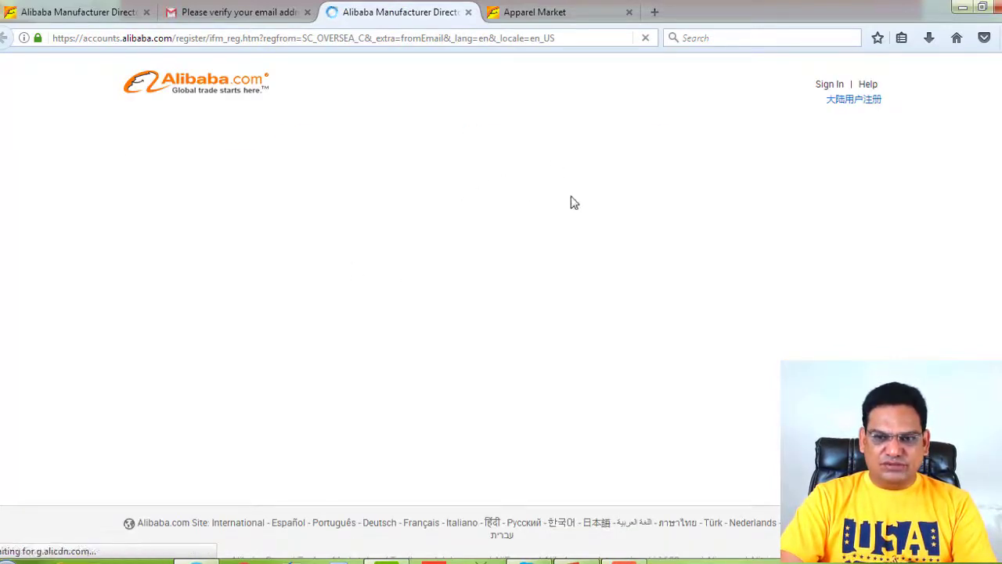
click(307, 13)
- Close the registration tab, go to the Alibaba sign-in page, and start a new browser tab
click(307, 12)
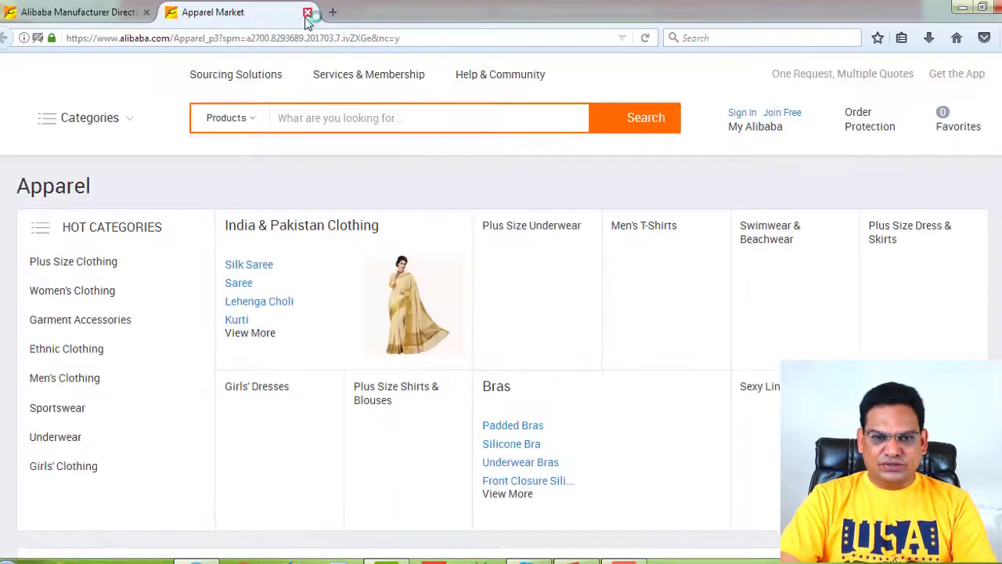
click(739, 116)
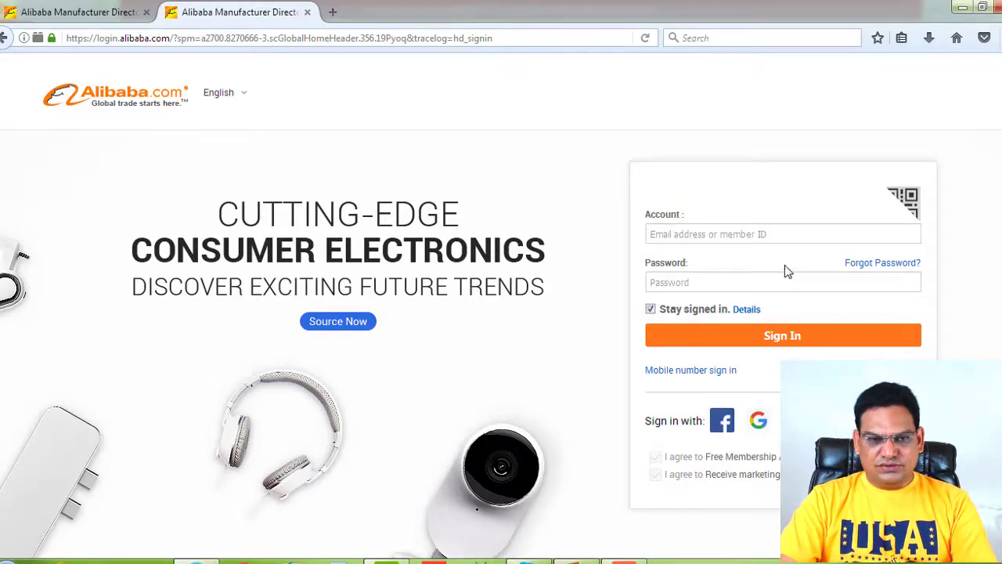
click(335, 13)
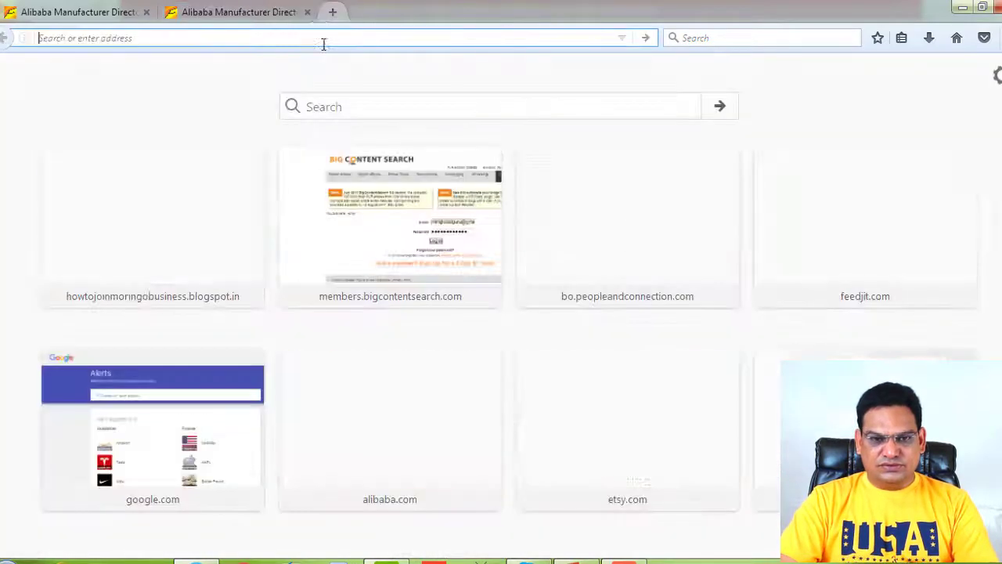
- Go to gmail.com in the new tab and close the second Alibaba tab
text(google.com/mail/u/0/)
key(Return)
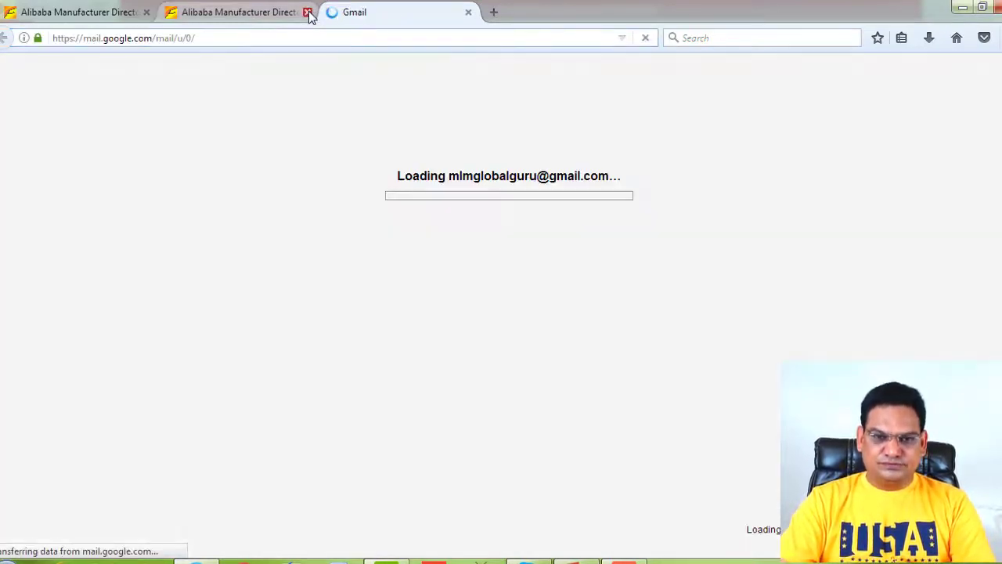
click(307, 12)
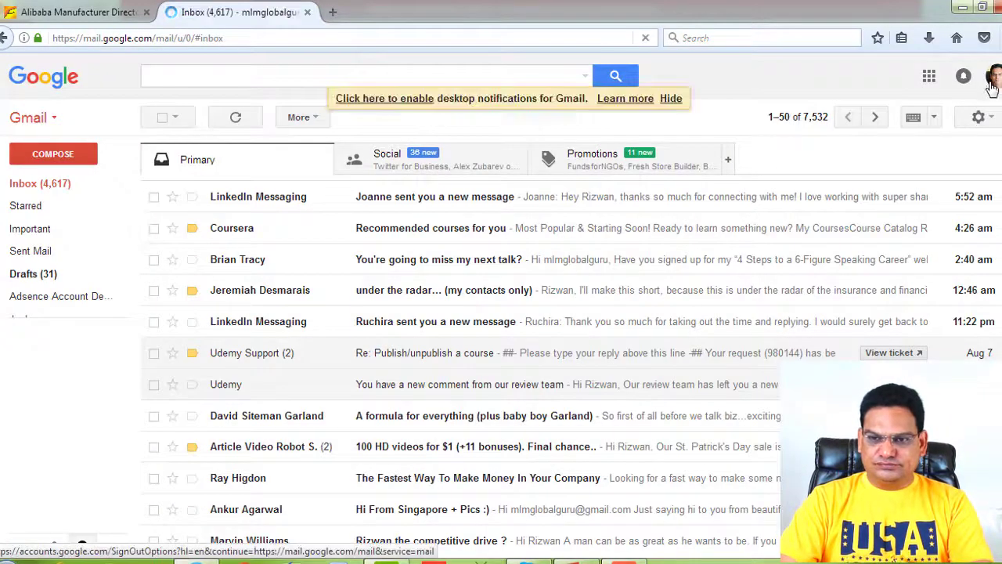
- Switch to the second Gmail account, close the first inbox, and open Alibaba's verify-your-email message
click(993, 76)
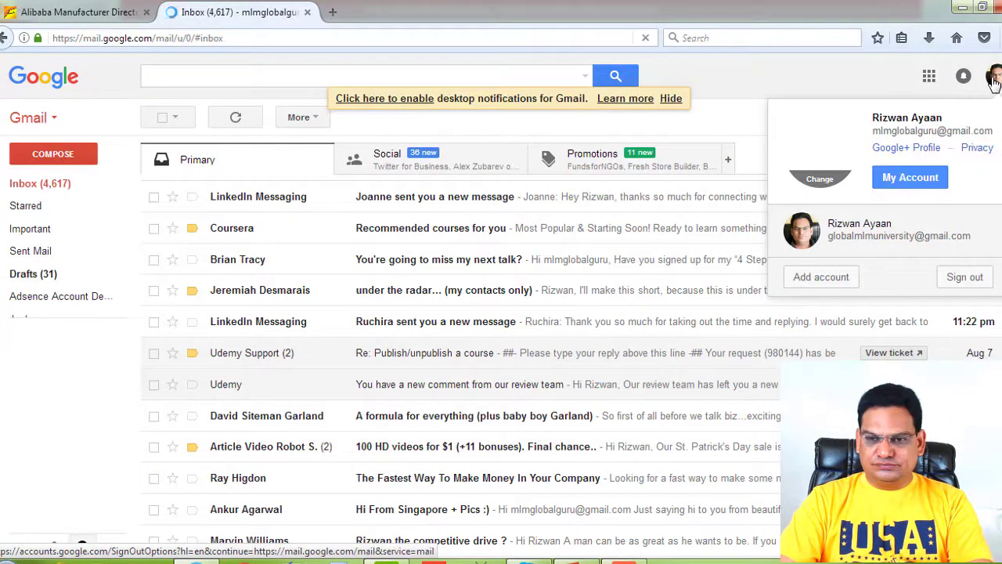
click(868, 235)
click(273, 12)
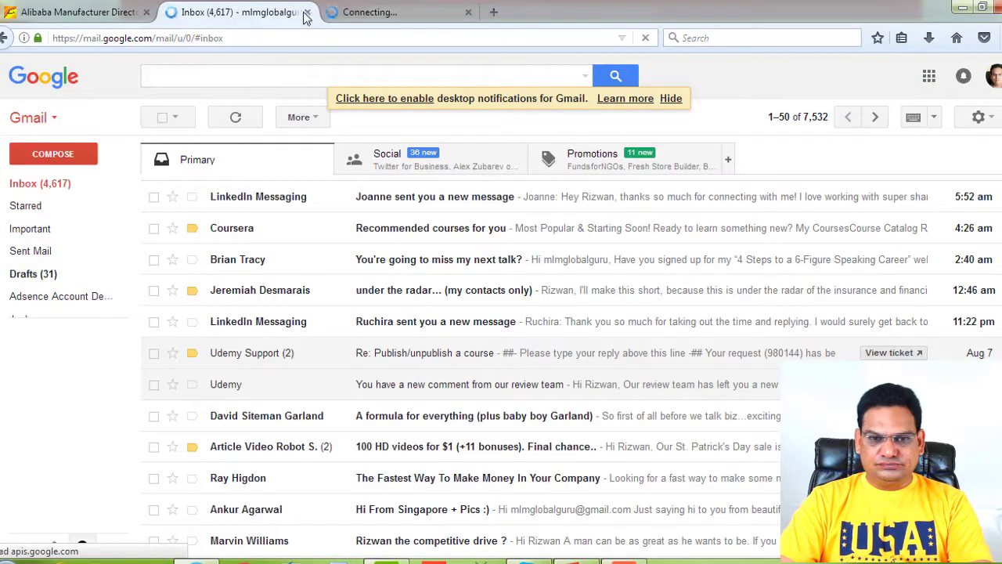
click(309, 13)
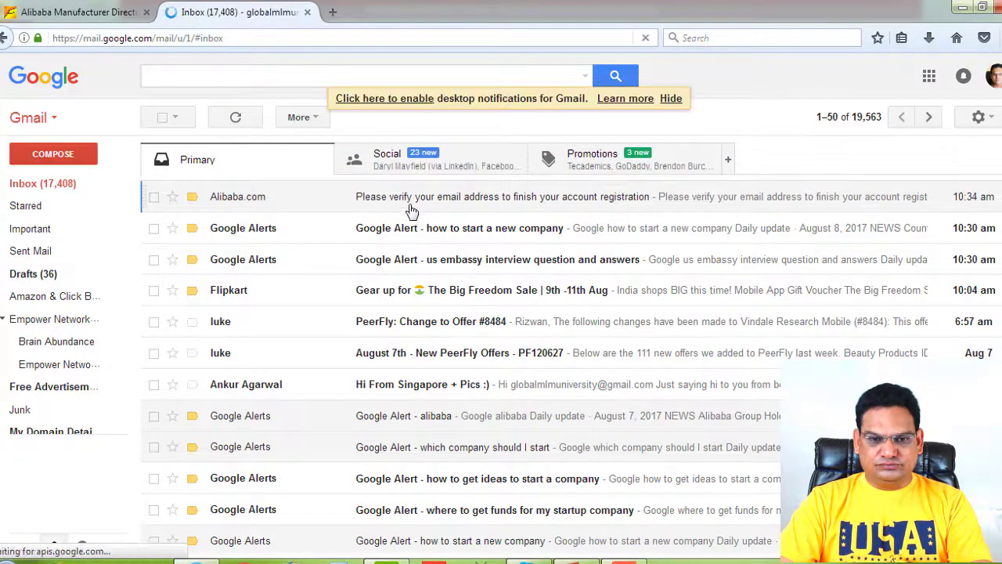
click(413, 208)
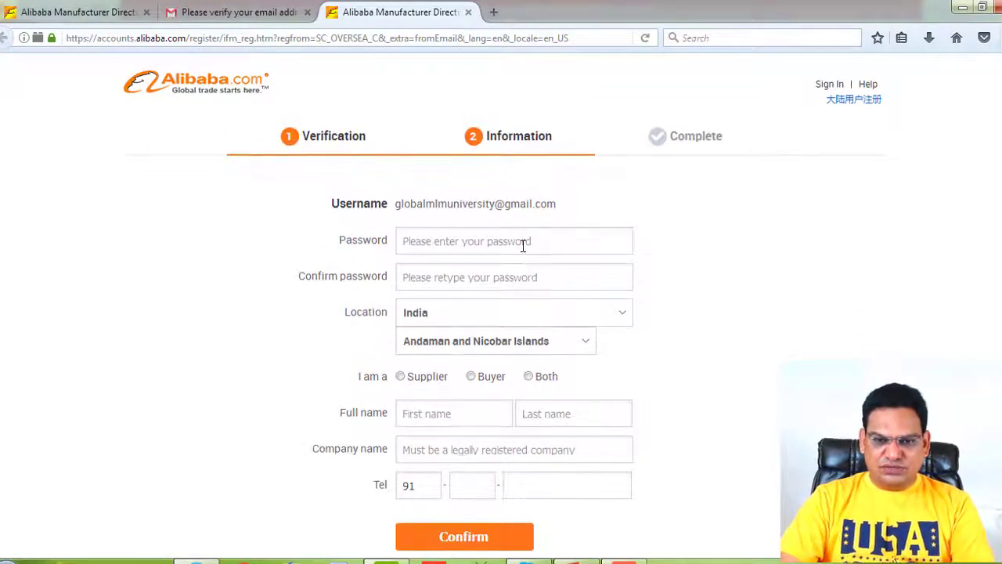
- Enter a strong account password and begin retyping it in the confirmation field
click(523, 244)
text(g)
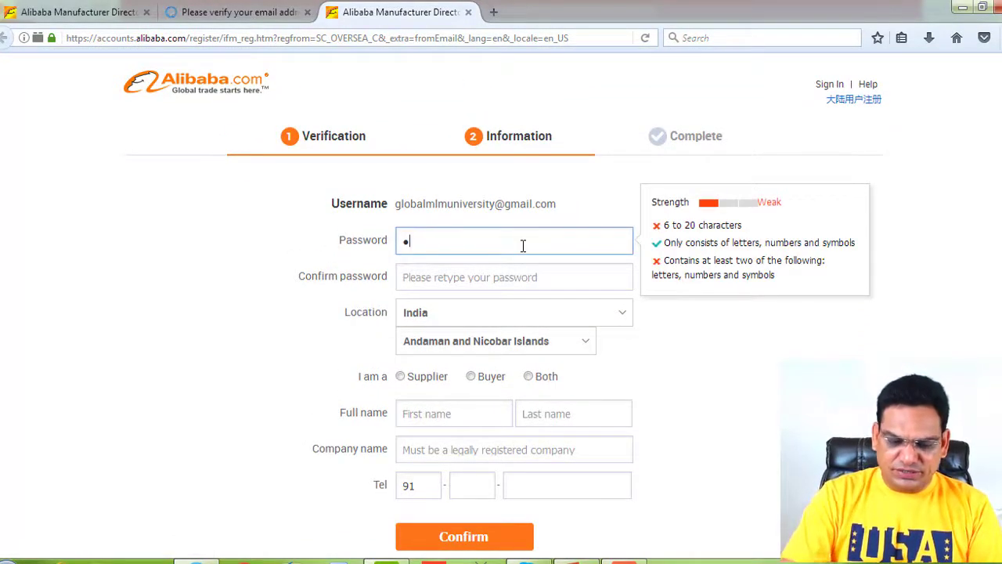
key(BackSpace)
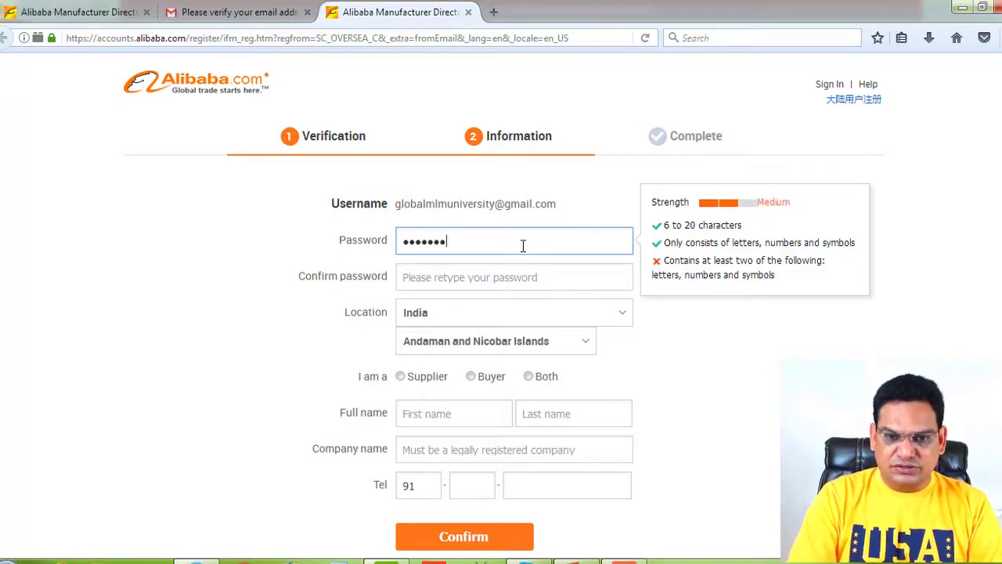
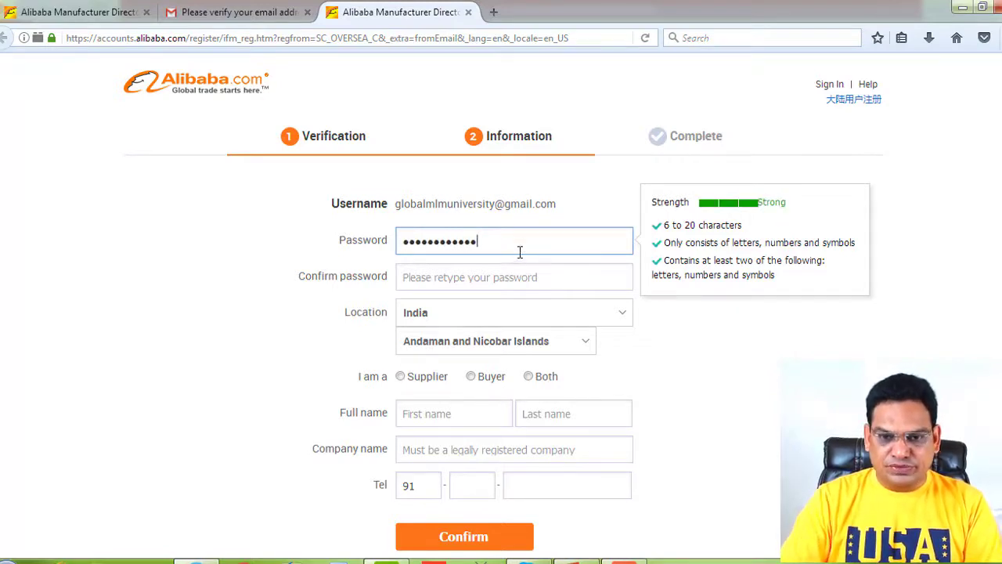
click(502, 277)
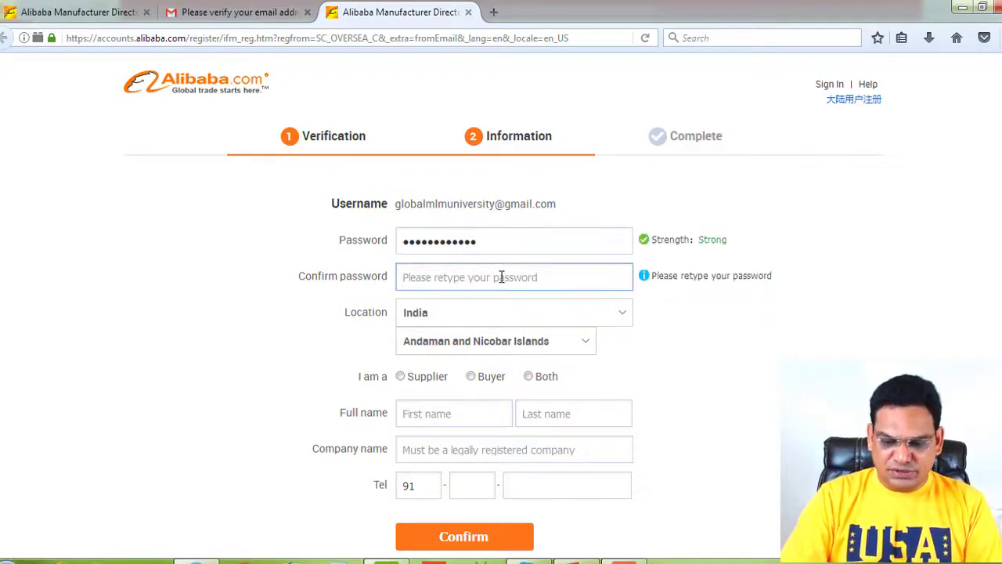
text(g)
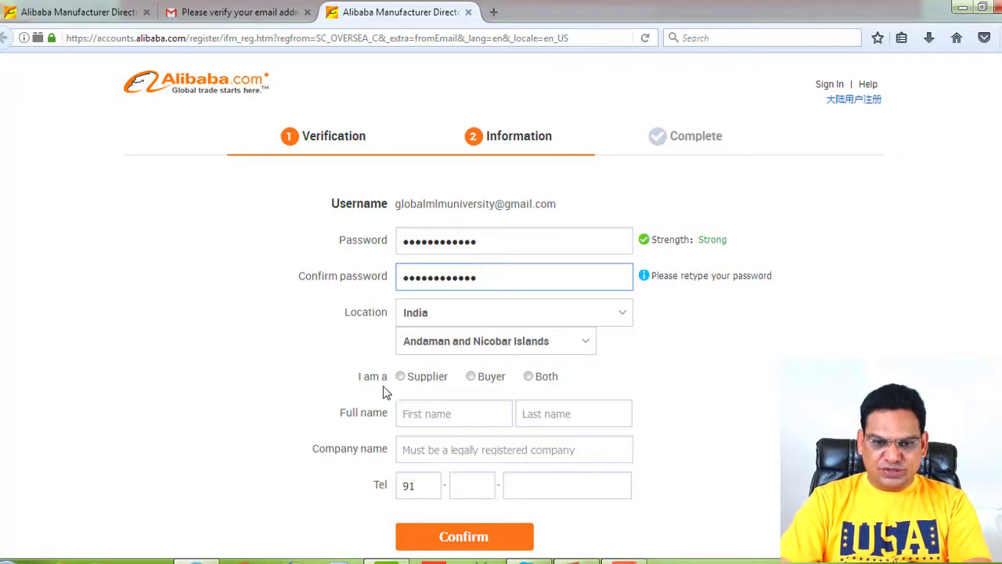
- Select the Buyer role and enter the first and last name
click(472, 379)
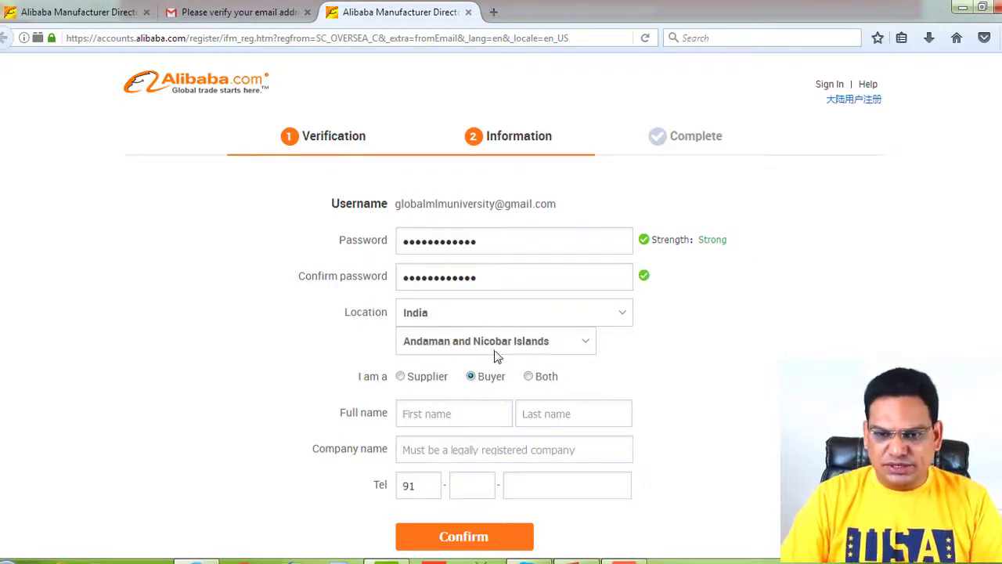
scroll(491, 368, down, 2)
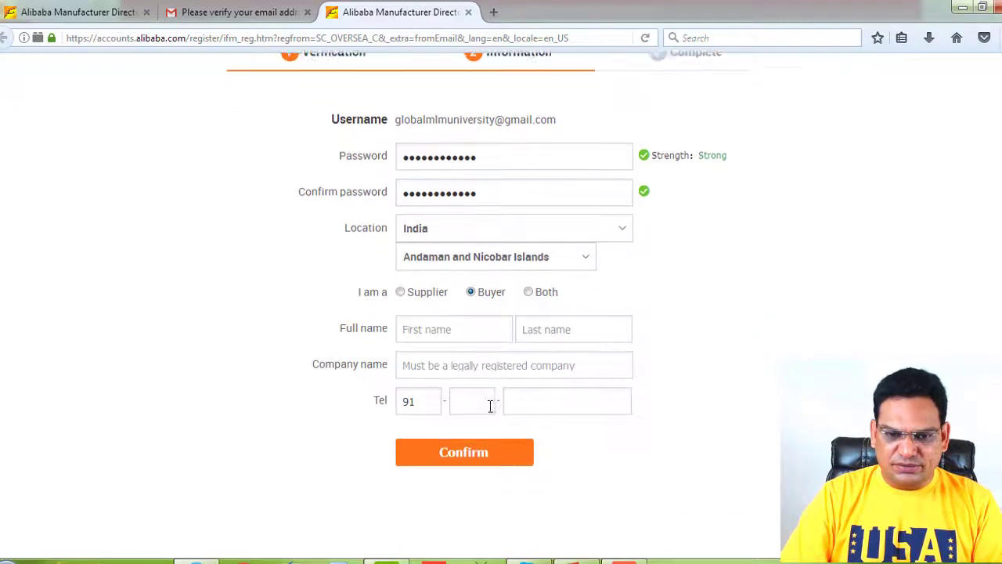
click(464, 323)
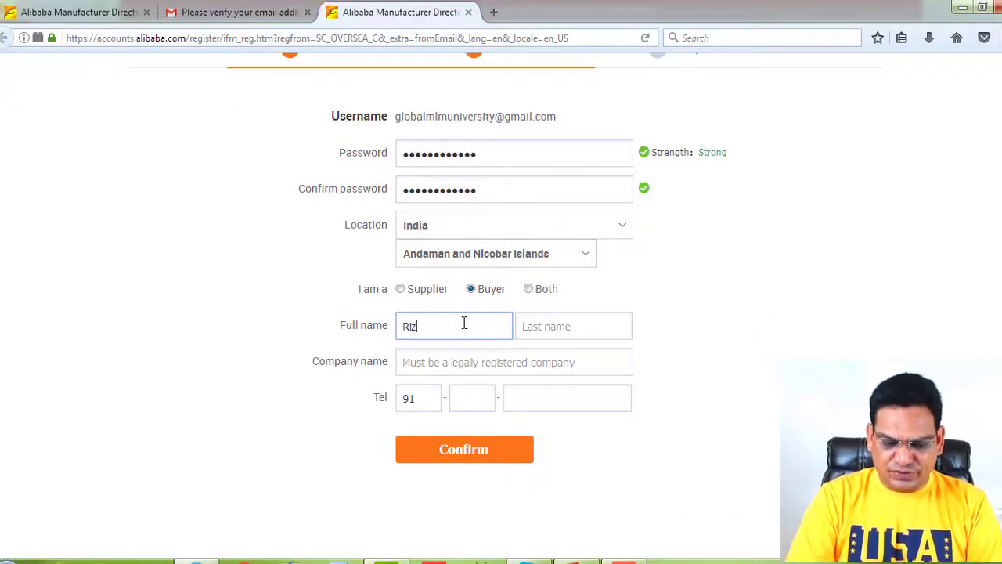
key(Tab)
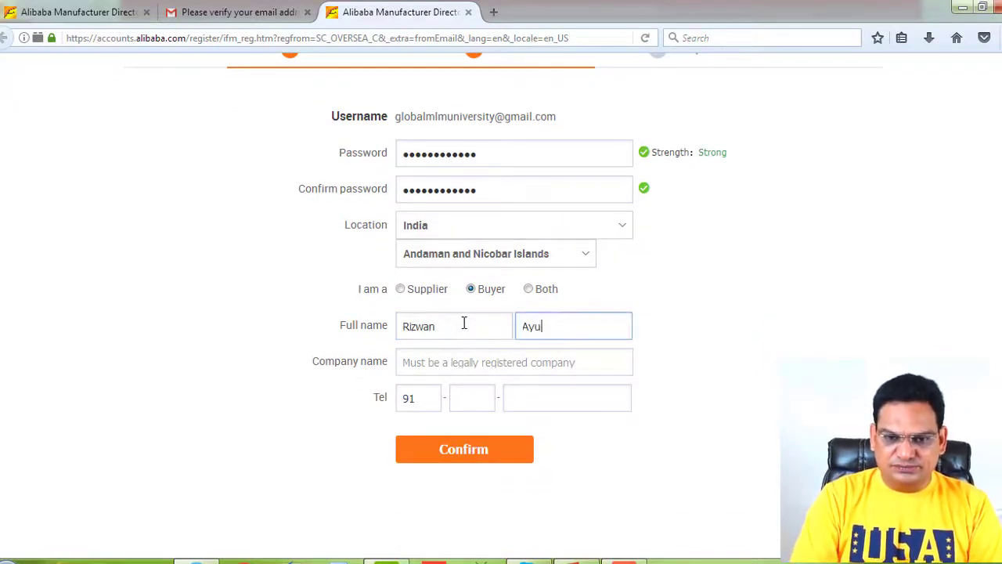
key(Tab)
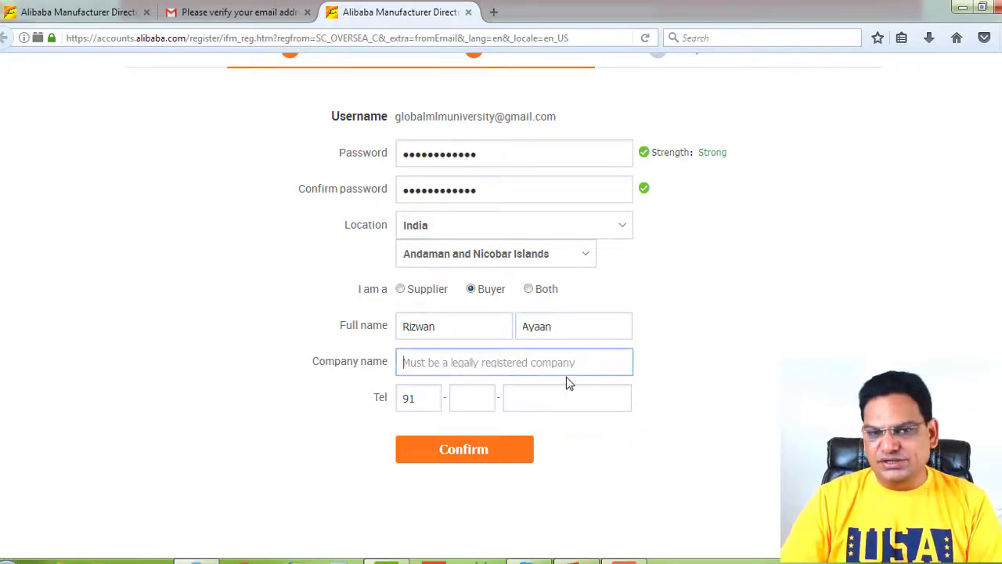
- Enter company name Warehouseing and the telephone area code and number
click(478, 399)
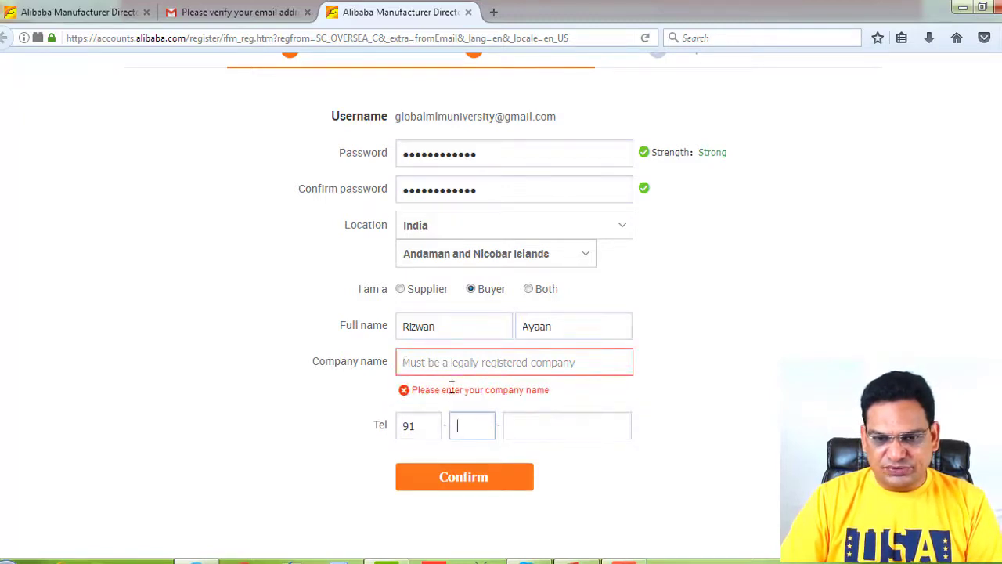
click(454, 368)
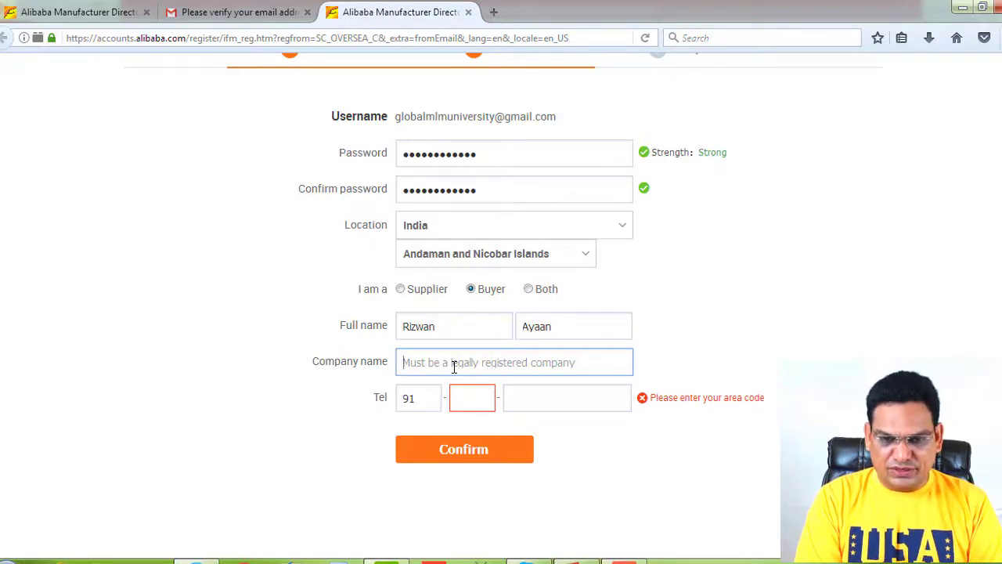
text(Warehouseing)
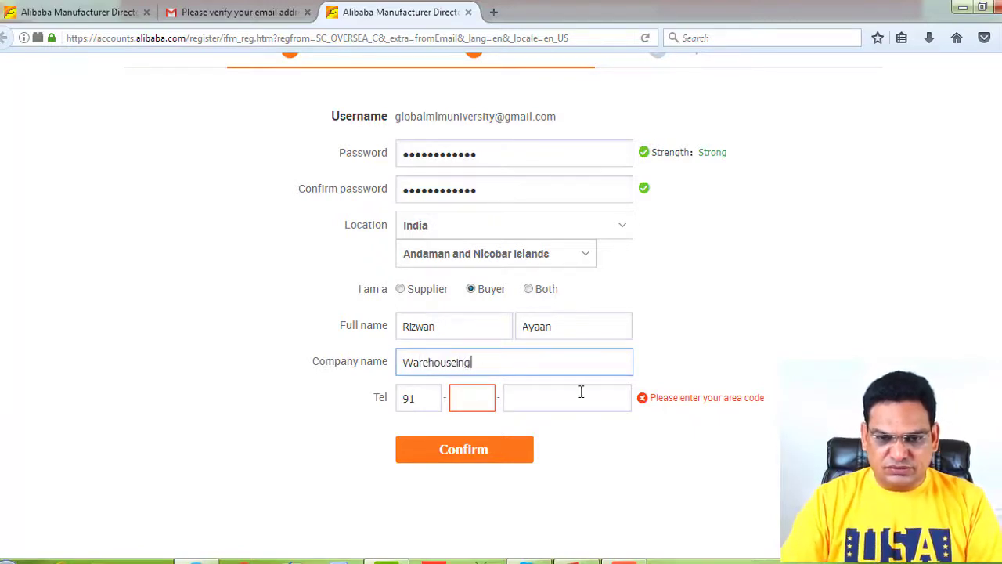
click(484, 406)
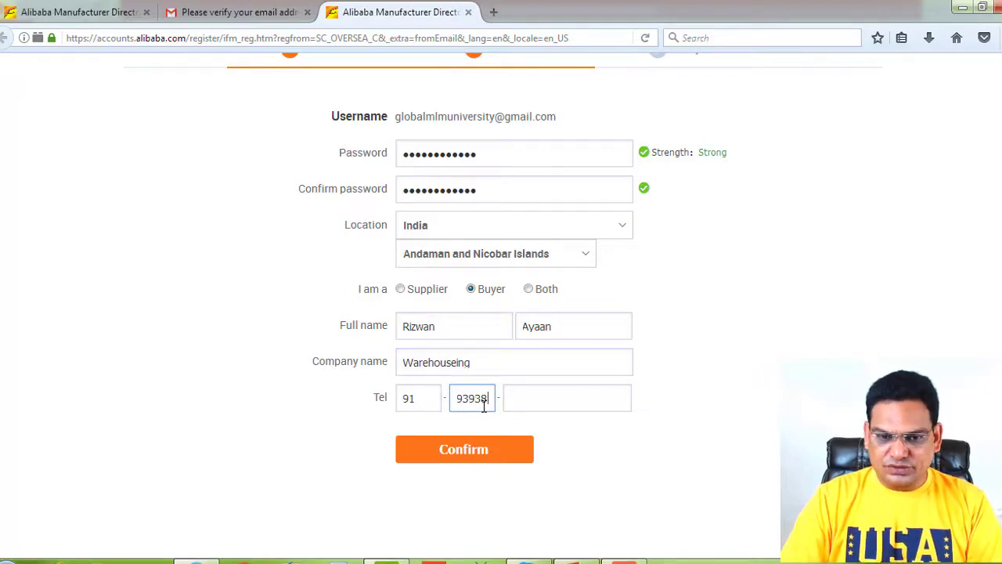
text(9393860)
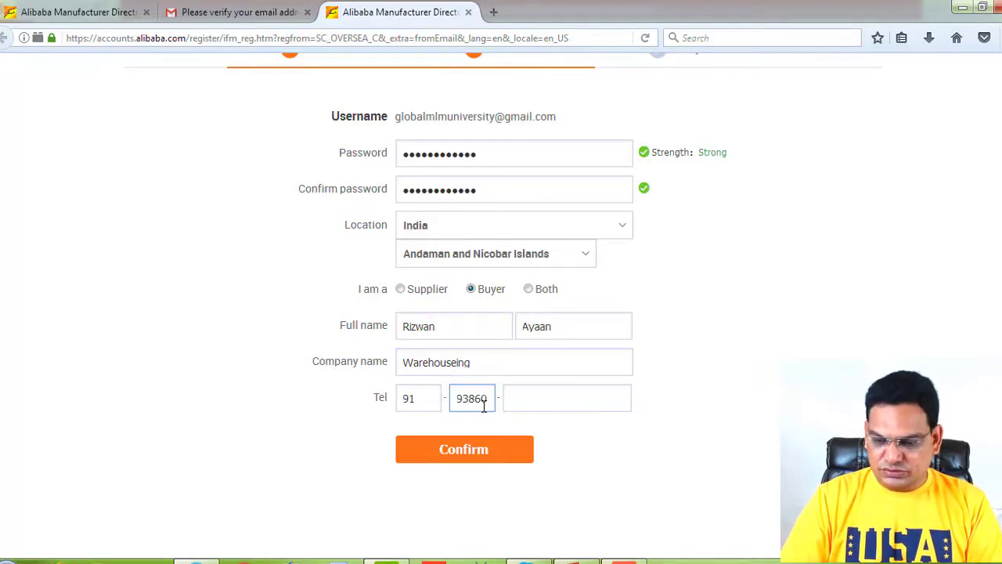
text(6)
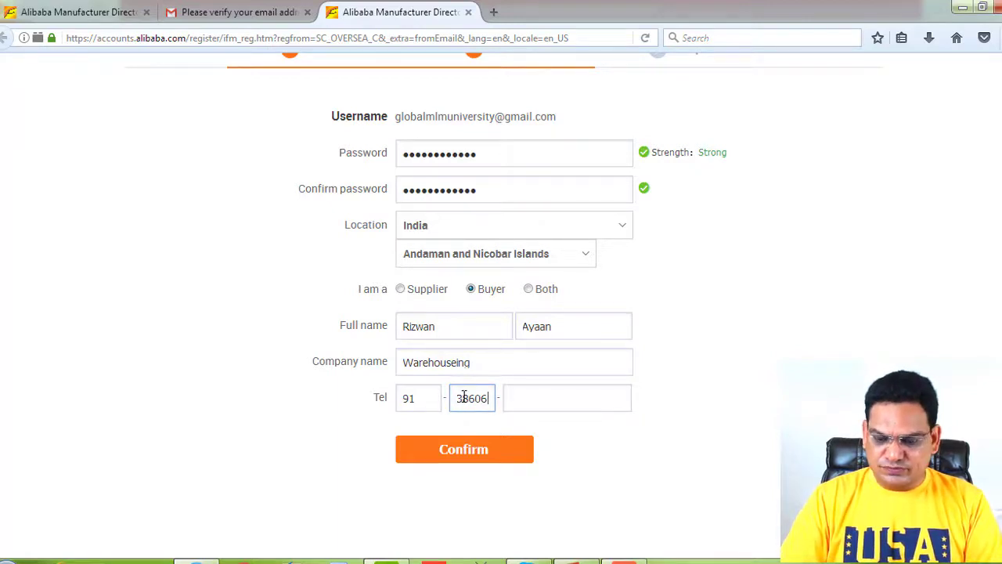
key(ctrl+a)
key(BackSpace)
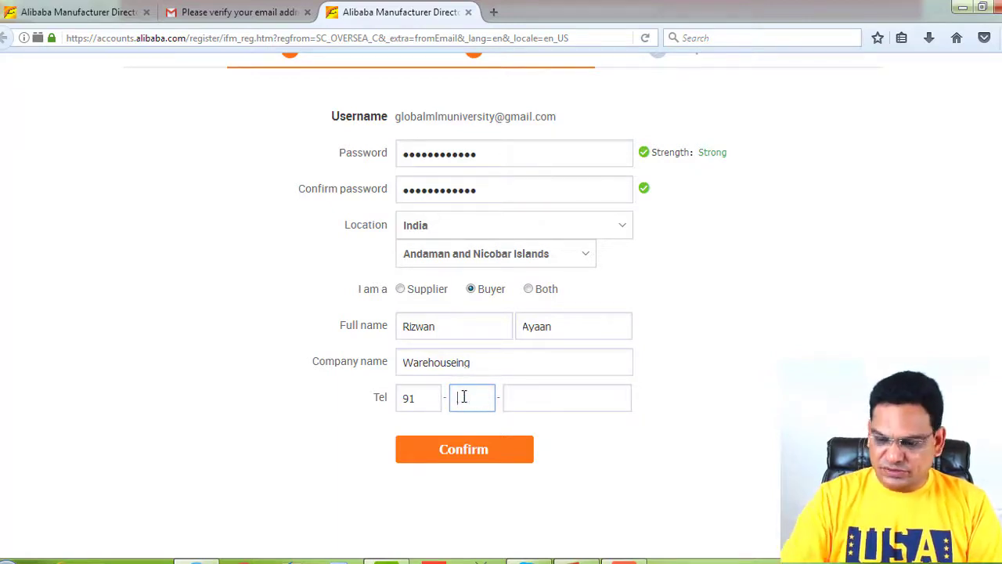
text(98938)
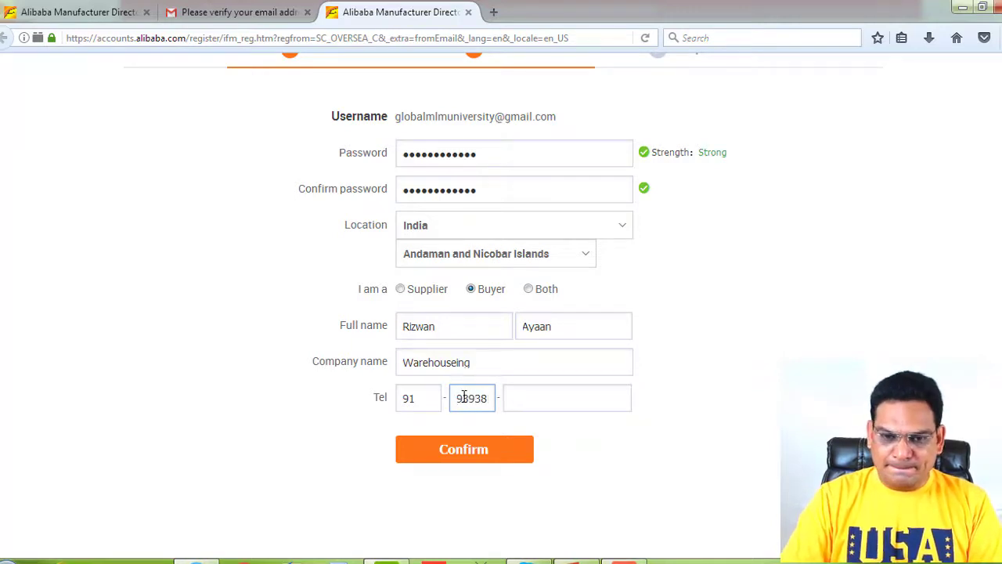
click(528, 400)
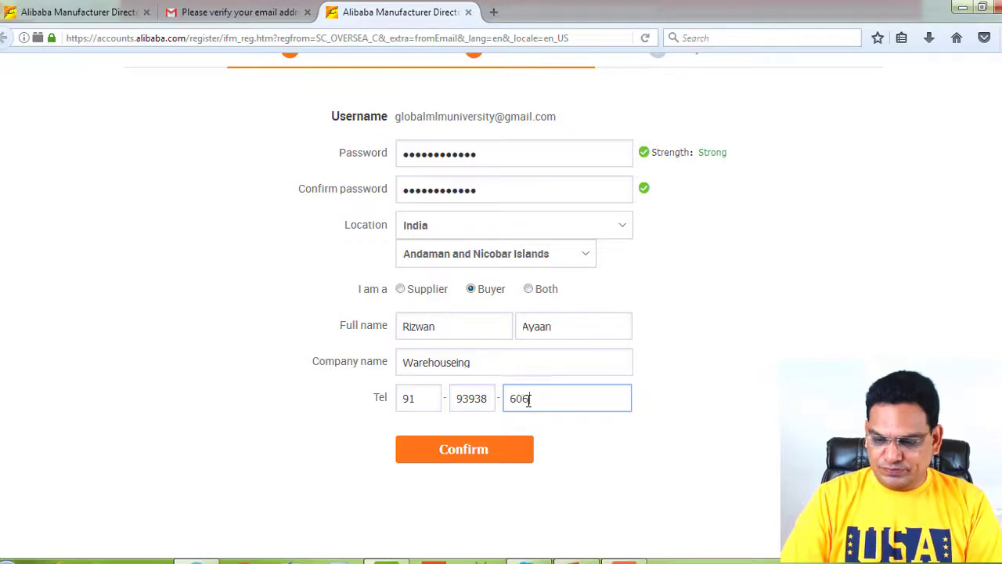
- Confirm the registration without saving the password, then open Sign In in the first Alibaba tab
click(465, 453)
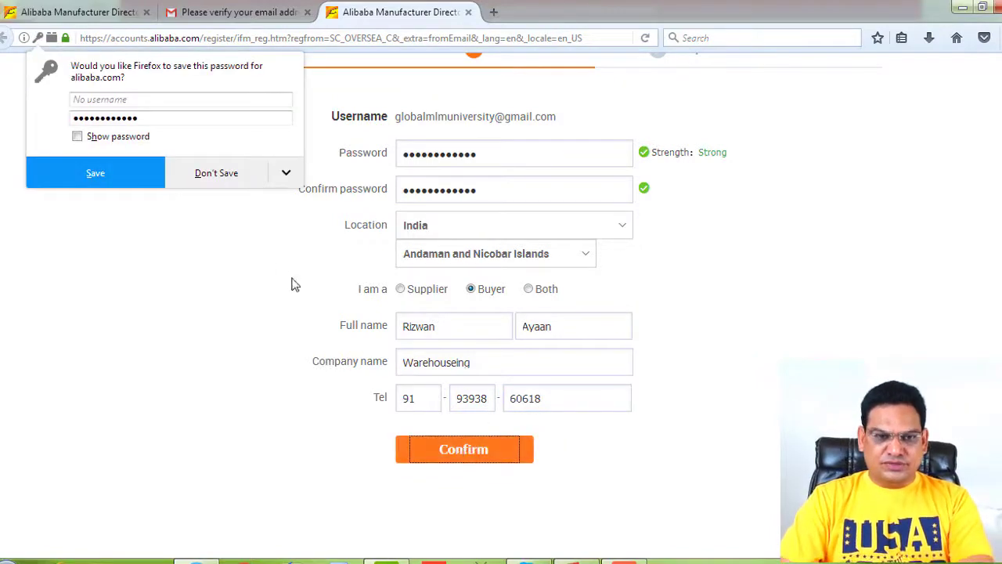
click(118, 173)
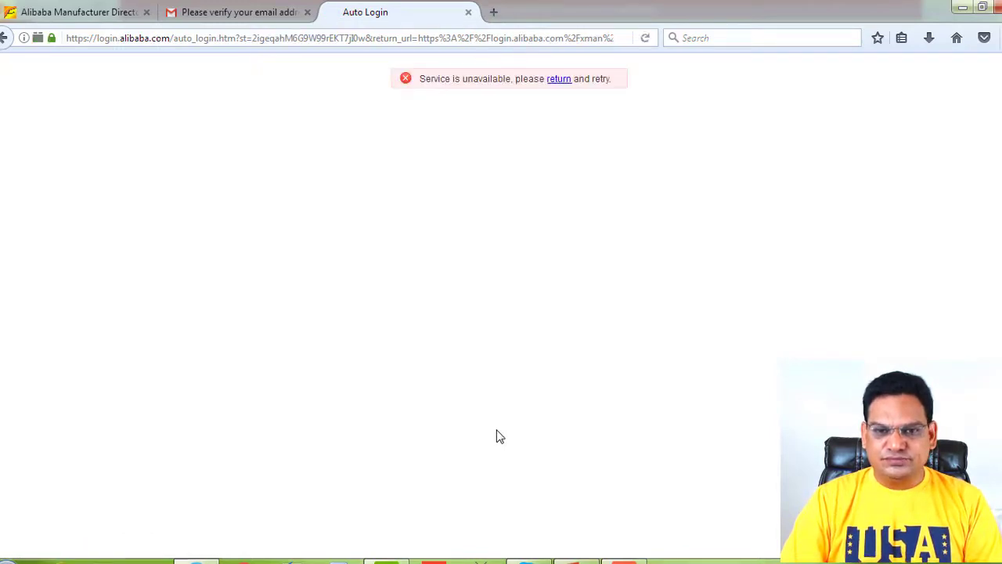
click(559, 82)
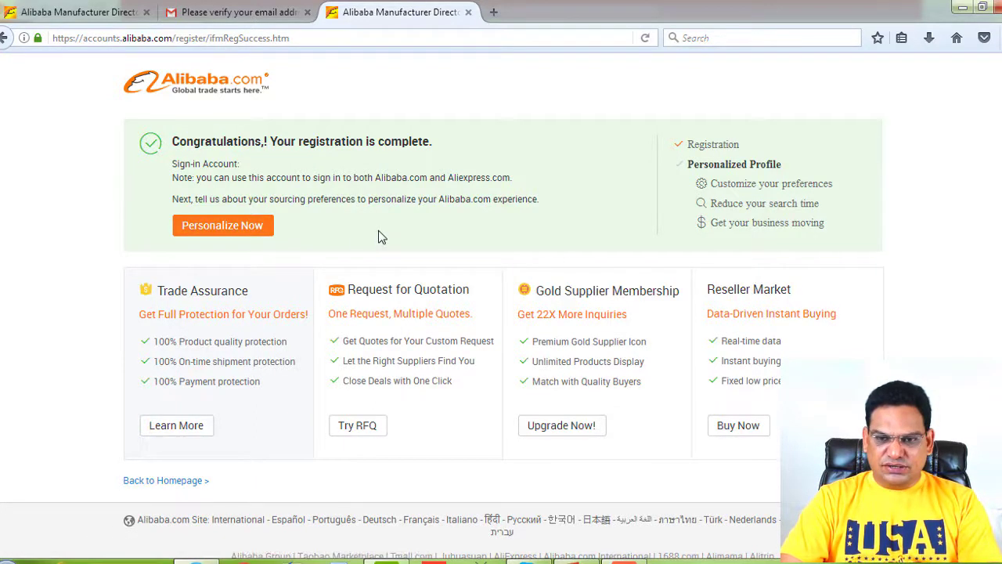
click(44, 12)
click(831, 85)
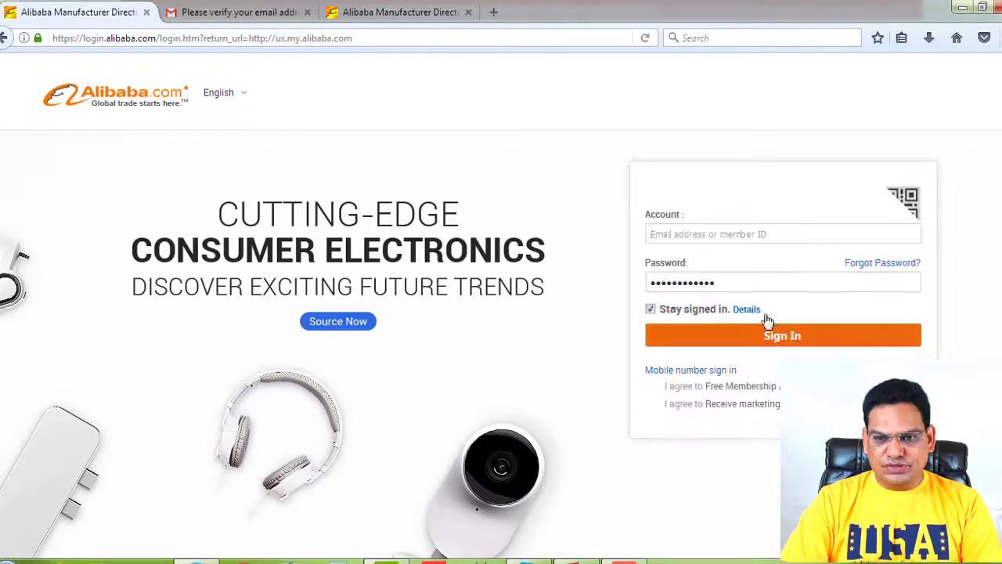
- Sign in with the registered Gmail address and update the browser's saved login
click(730, 234)
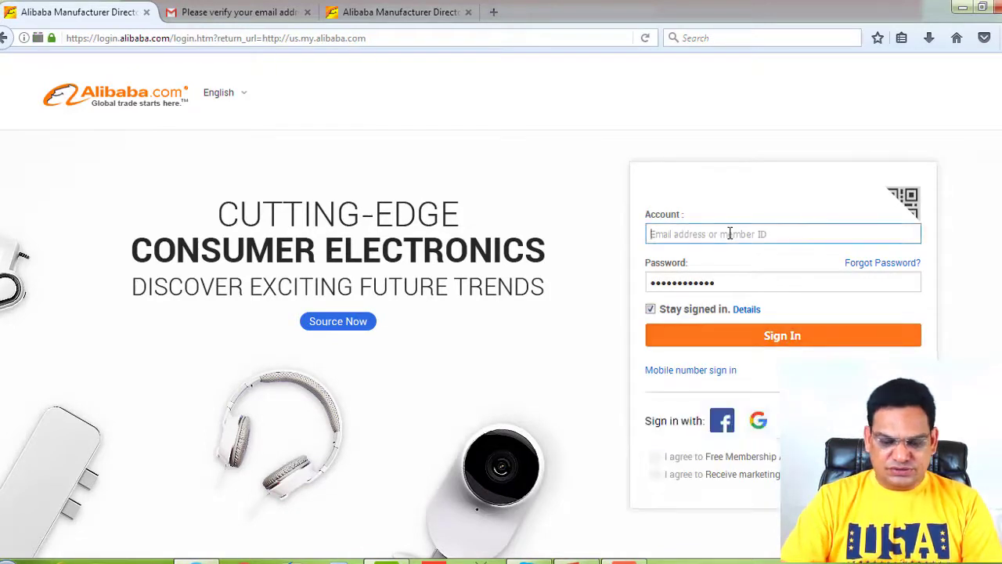
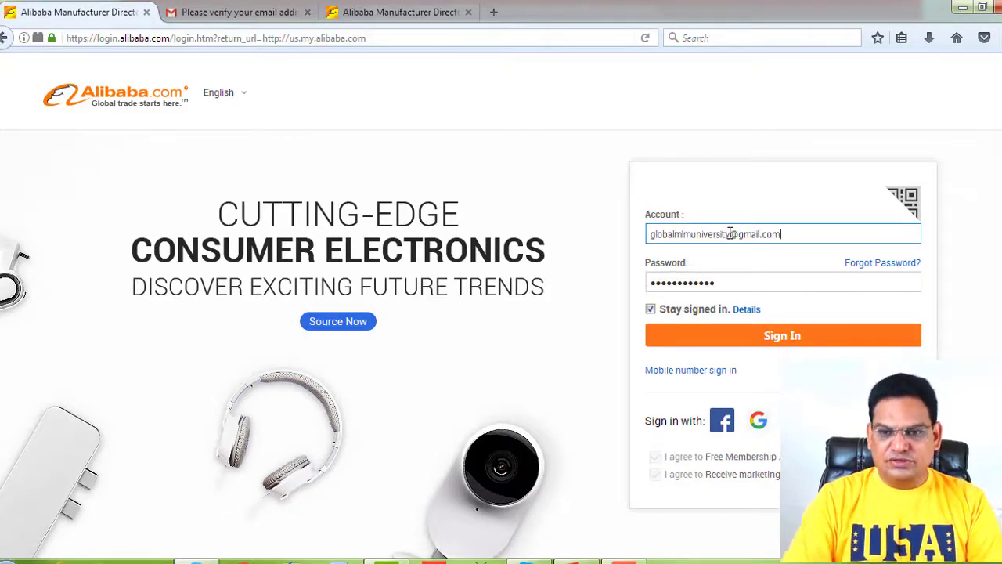
click(770, 336)
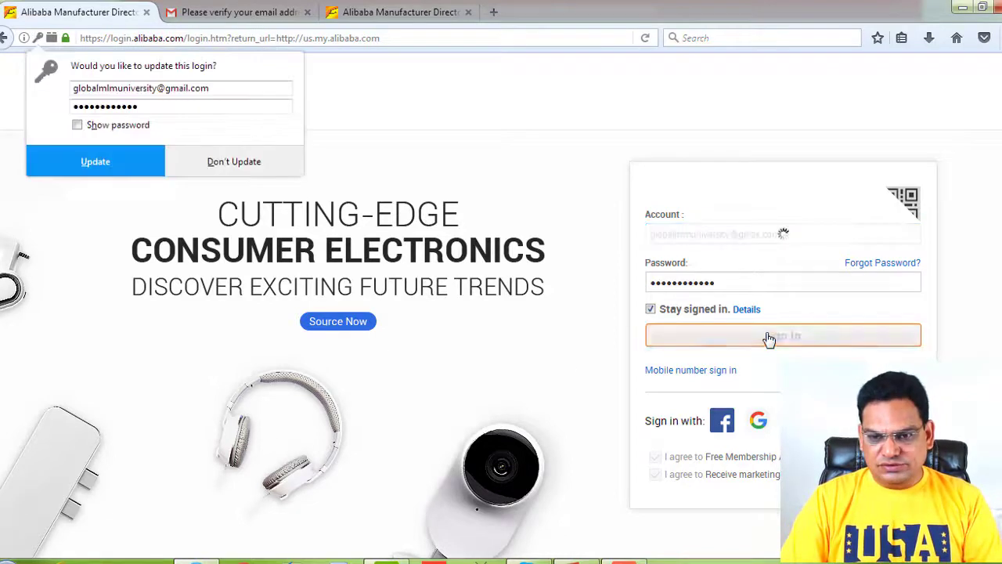
click(142, 170)
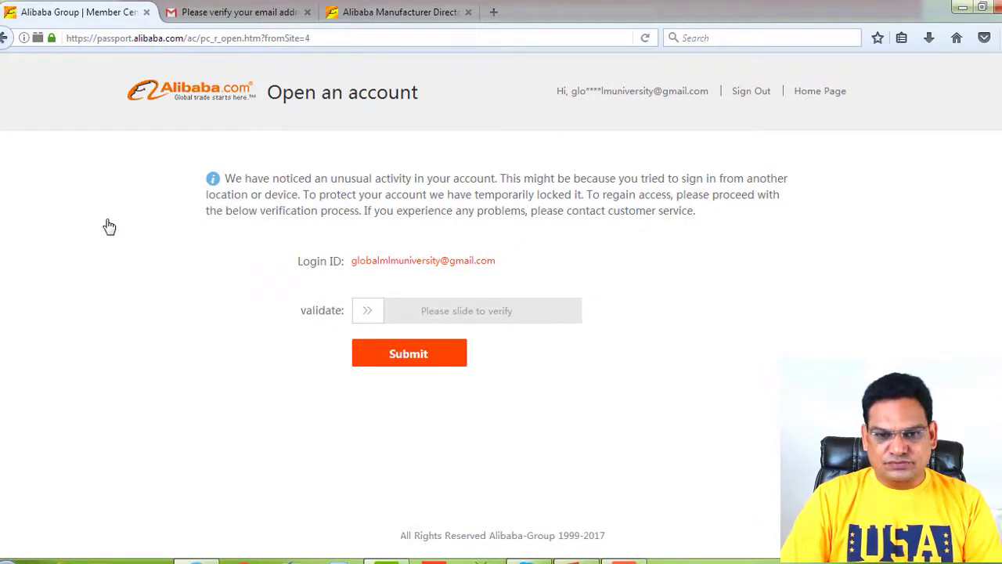
- Pass the slide-to-verify check on the locked-account notice and submit it
drag(365, 311, 636, 325)
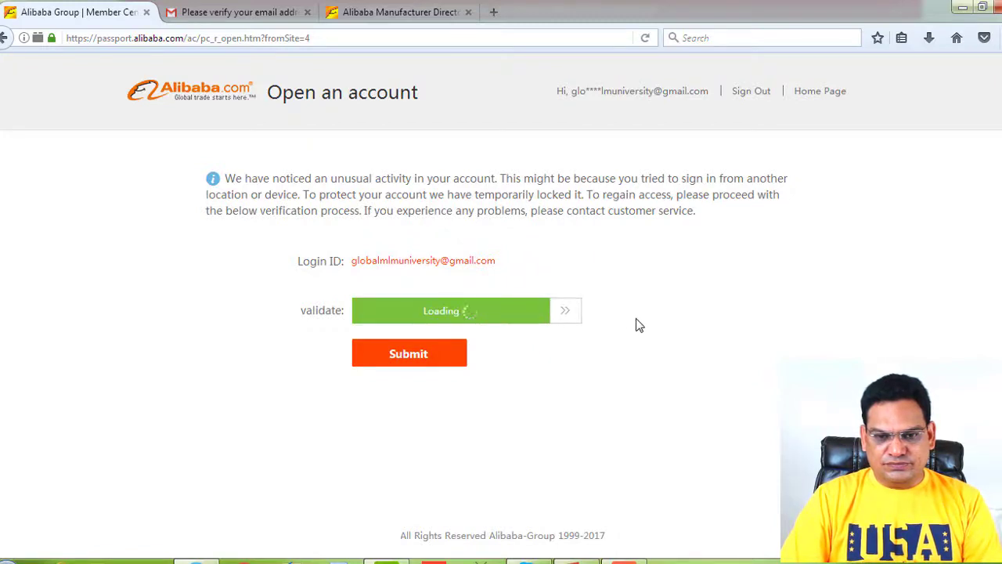
click(524, 388)
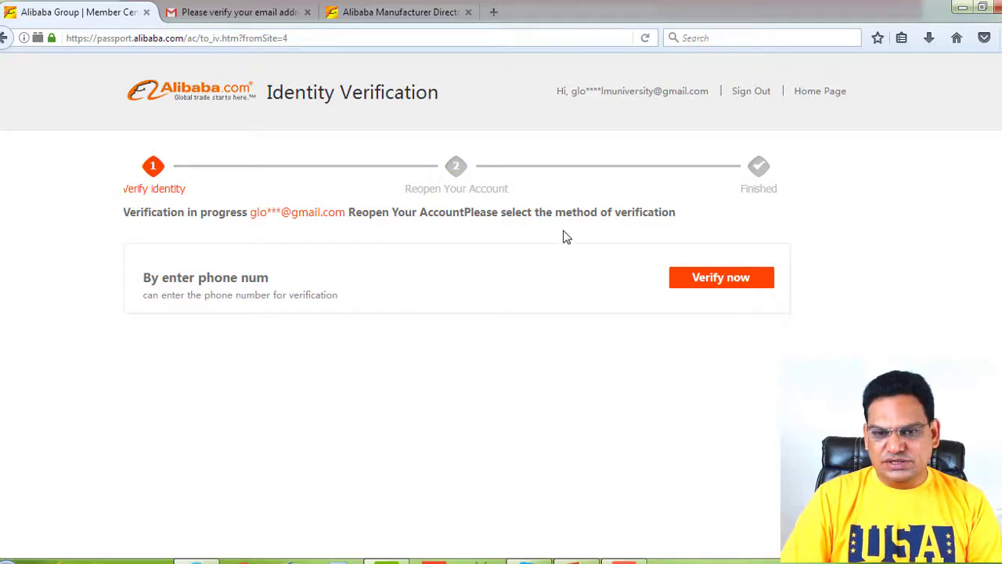
- Choose phone-number verification and submit the account's mobile number
click(692, 283)
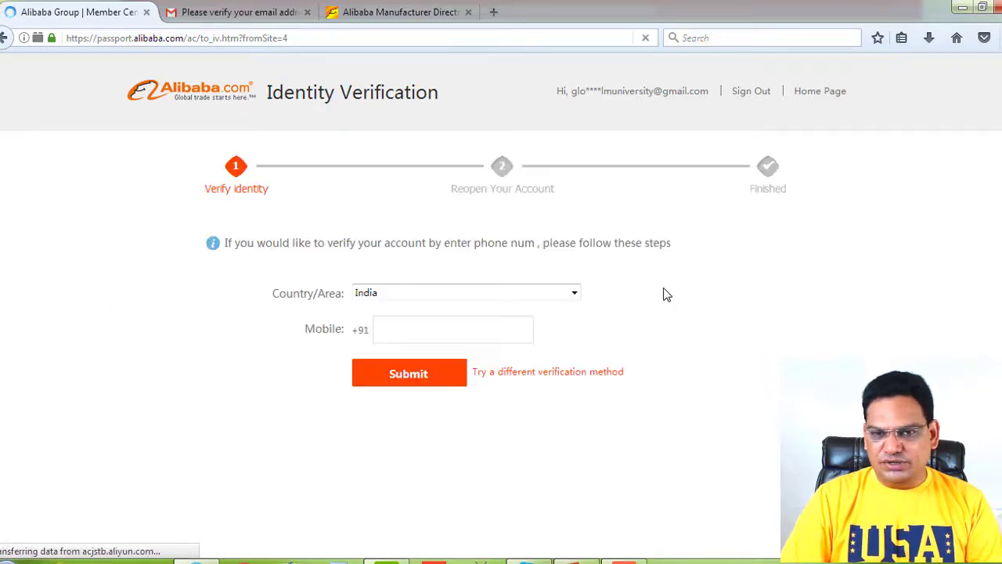
click(395, 337)
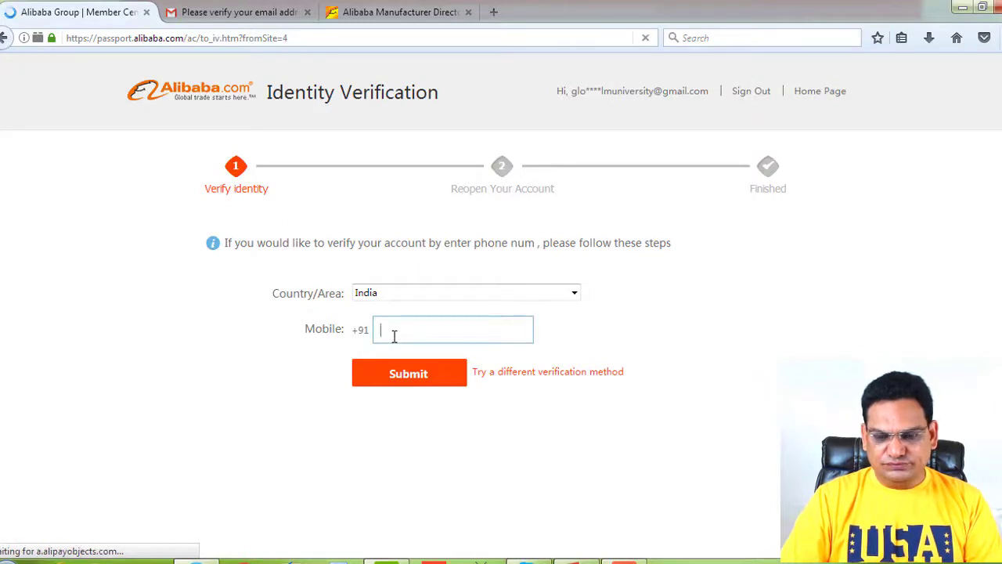
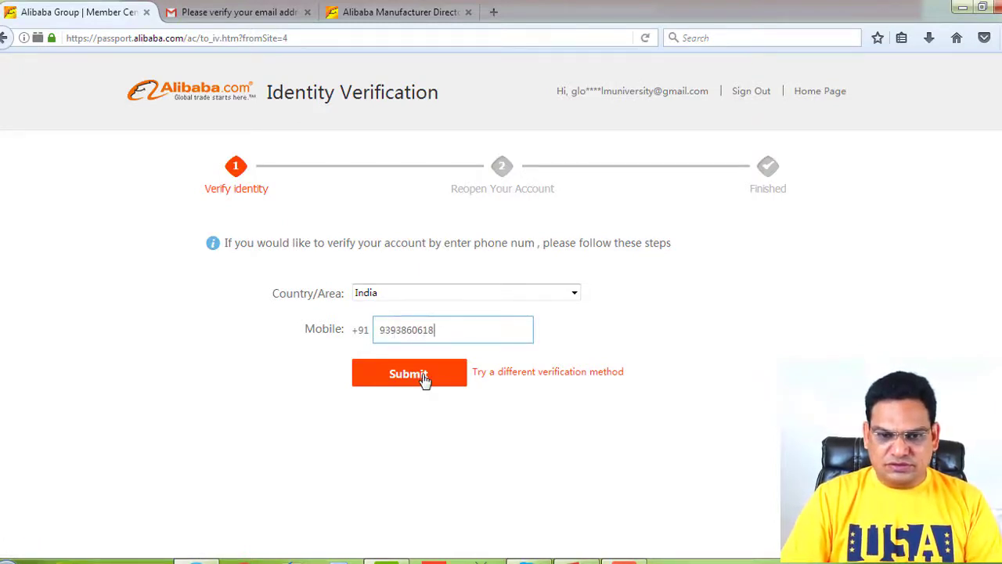
click(423, 378)
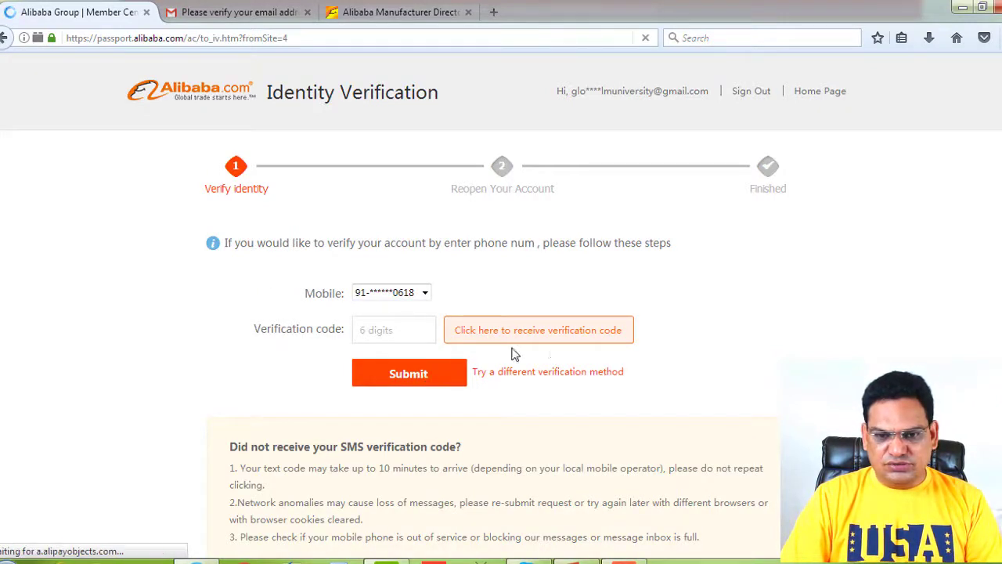
- Request the SMS code, then enter and submit the received six-digit verification code
click(569, 337)
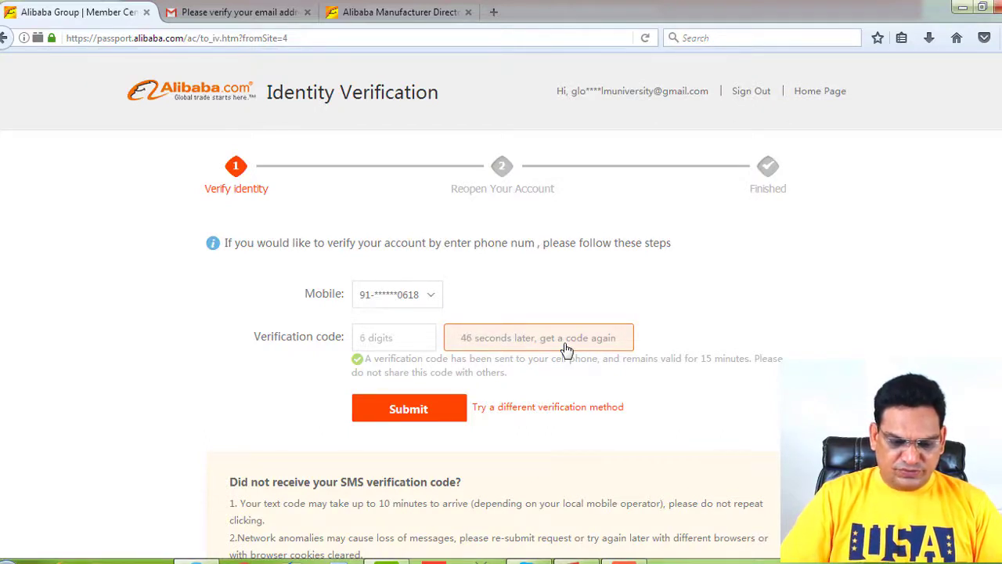
click(416, 338)
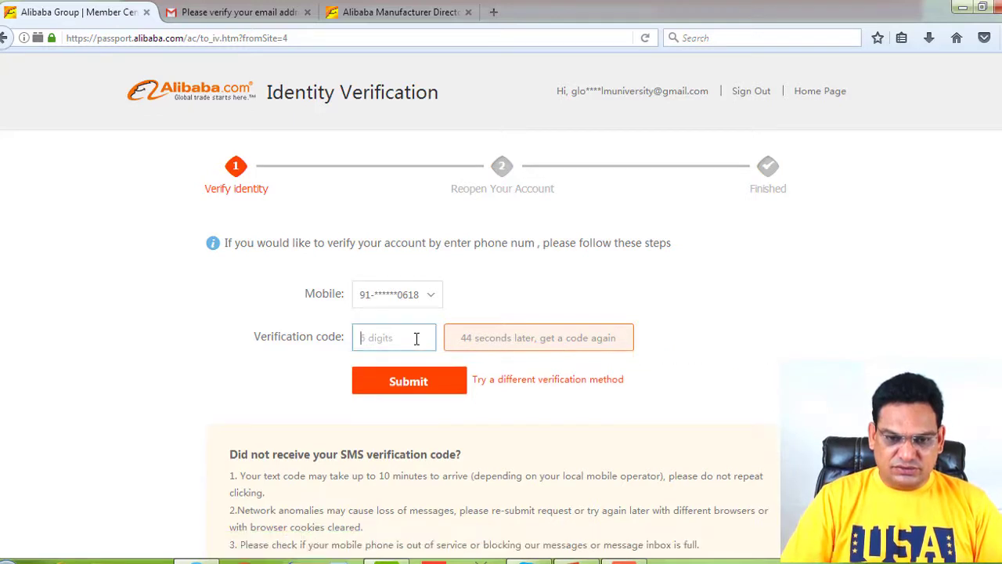
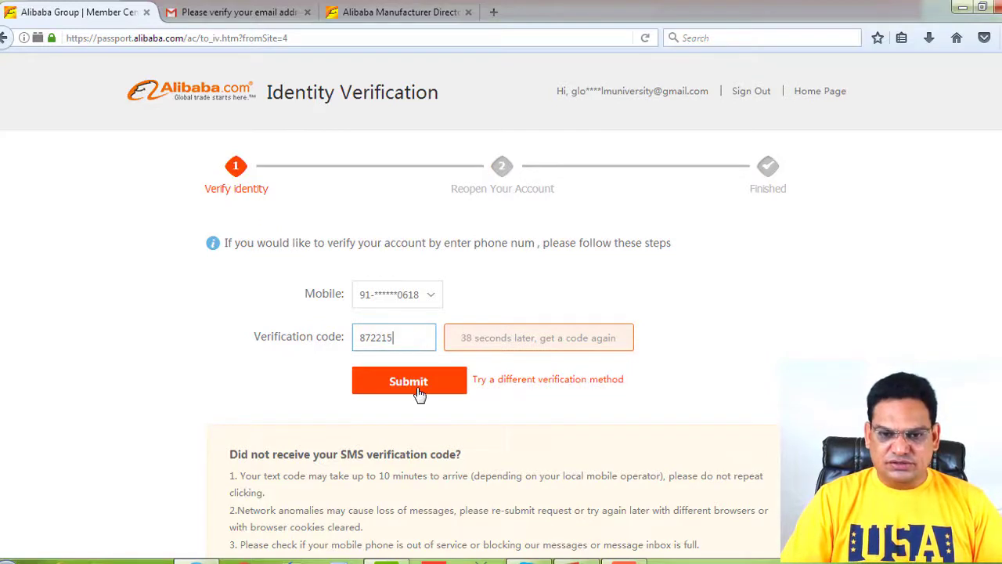
click(419, 391)
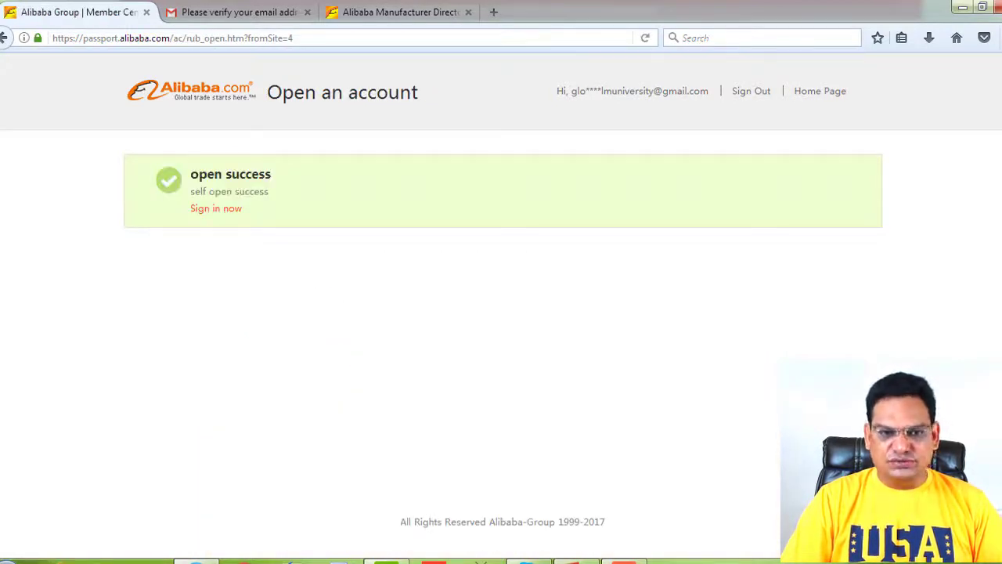
- Follow the Sign in now link and sign in with the saved credentials
click(213, 217)
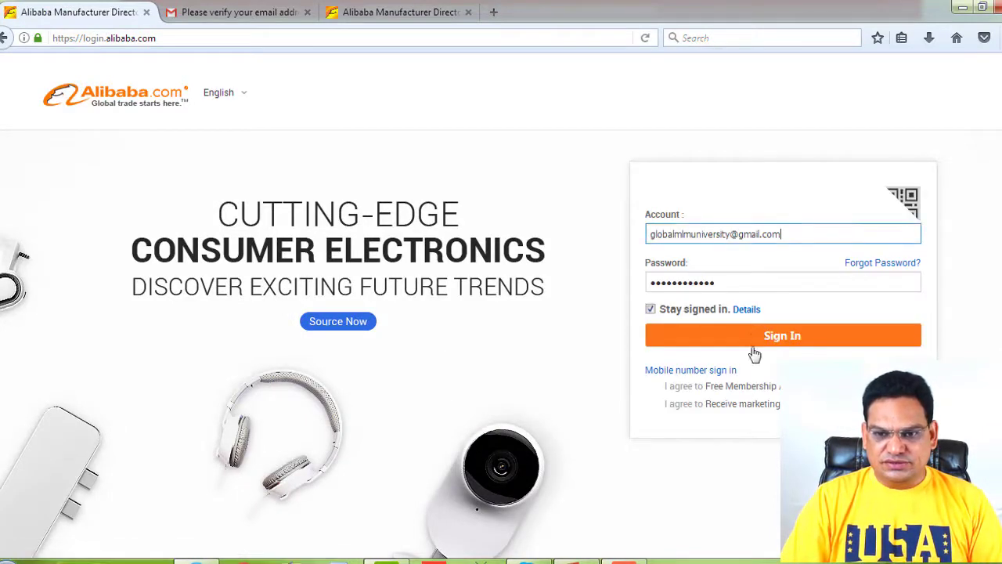
click(753, 344)
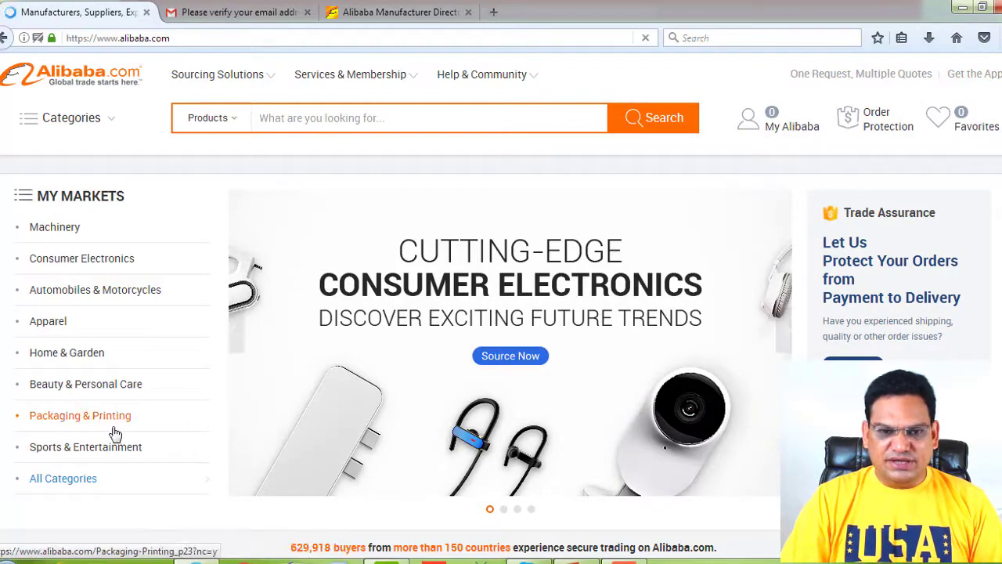
- Check the Products search scope, then search the homepage for 'mob' (mobiles)
scroll(524, 239, down, 5)
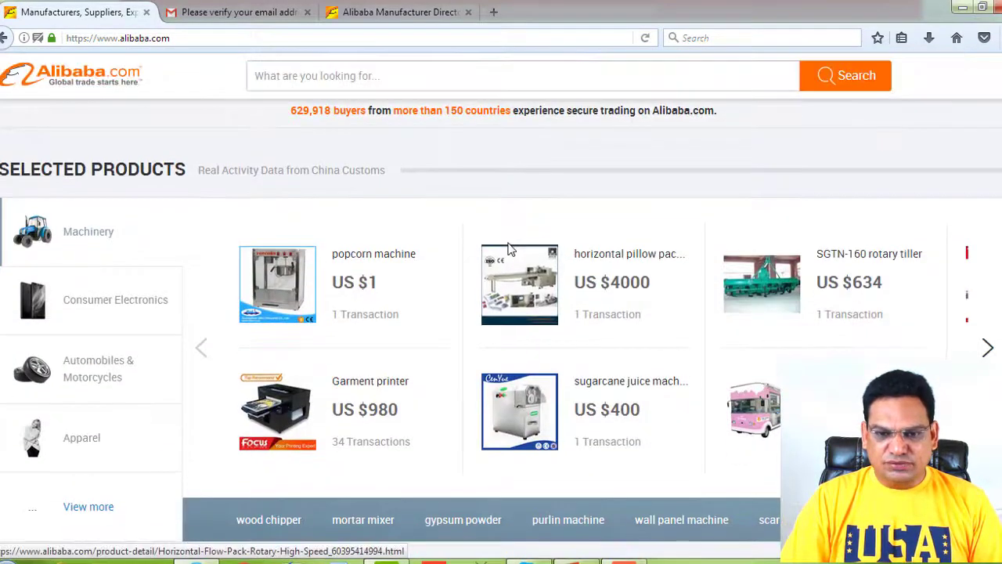
scroll(517, 257, down, 4)
scroll(523, 264, up, 9)
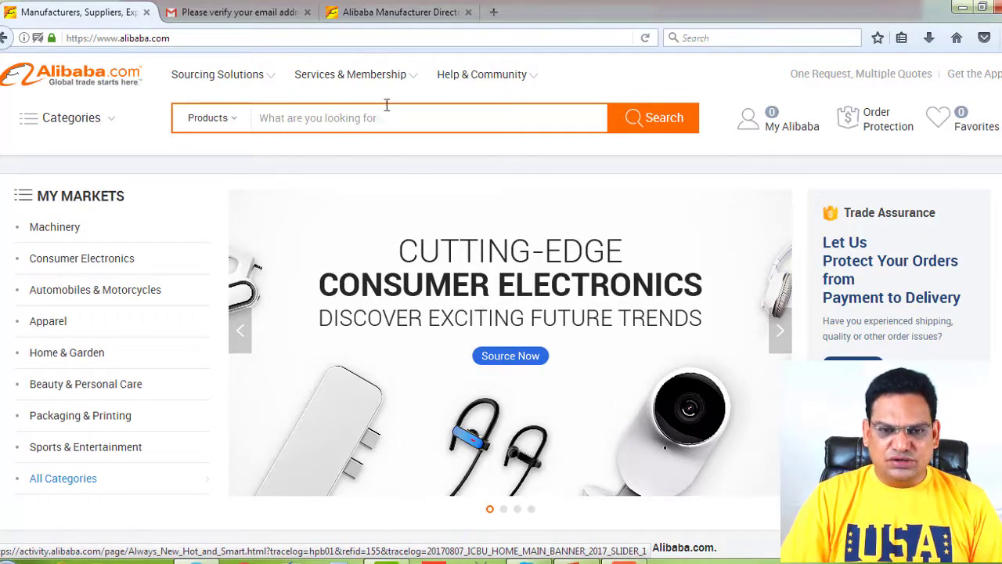
click(343, 120)
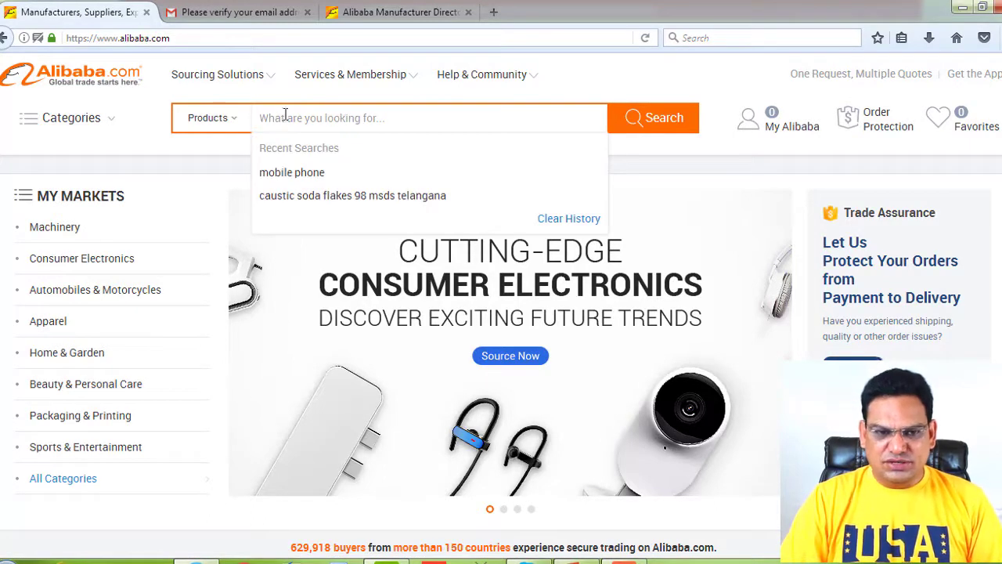
click(229, 121)
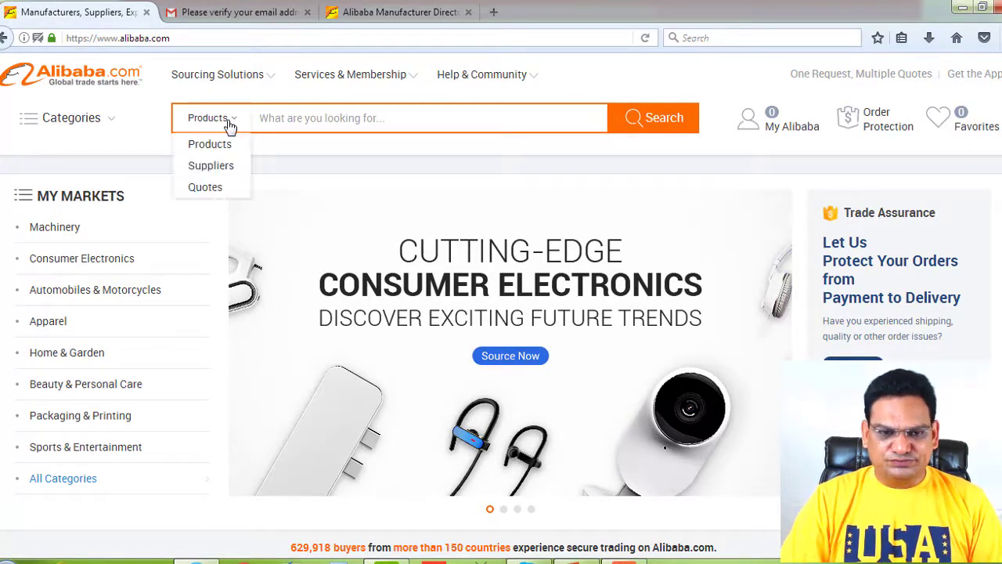
click(265, 117)
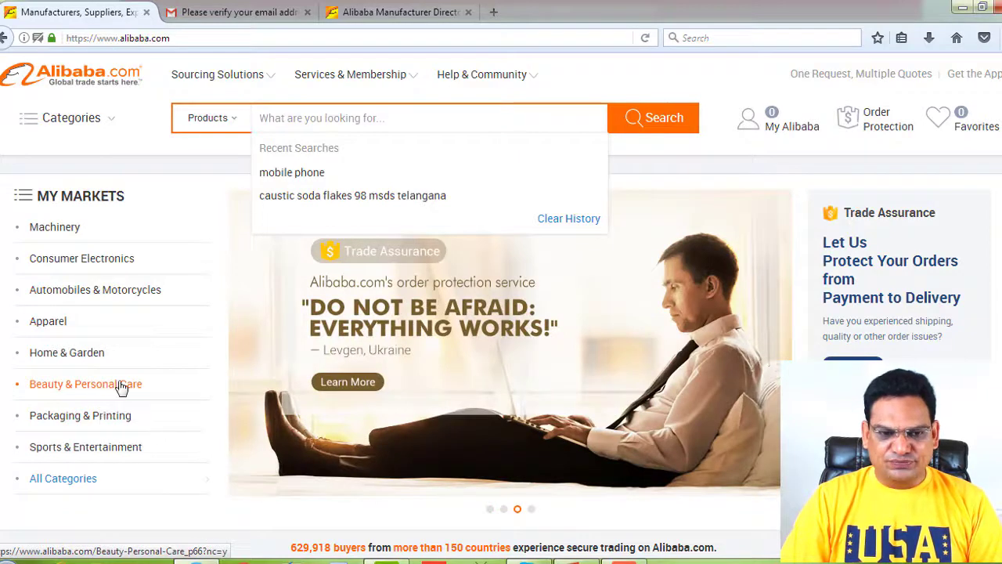
mouse_move(67, 488)
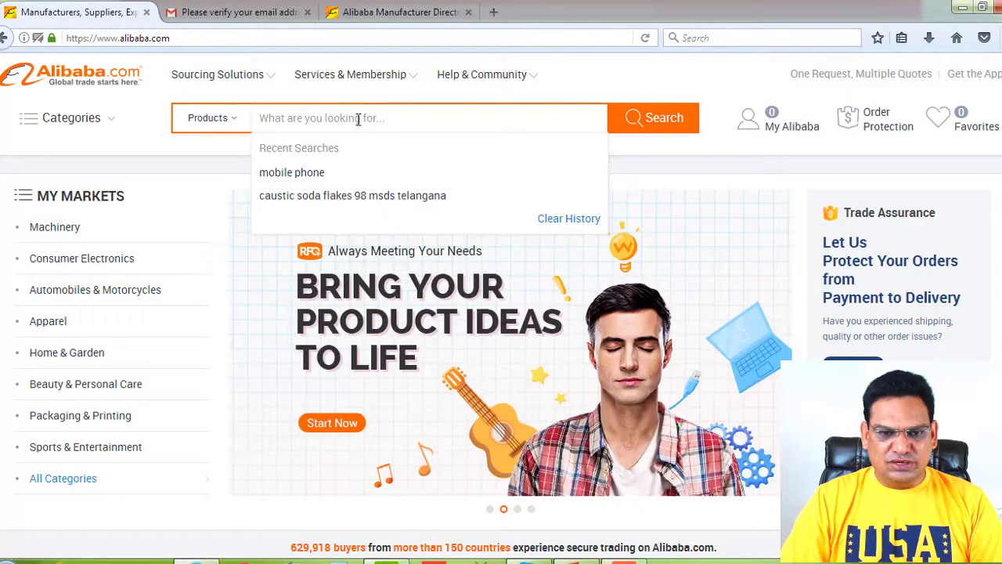
text(mobiles)
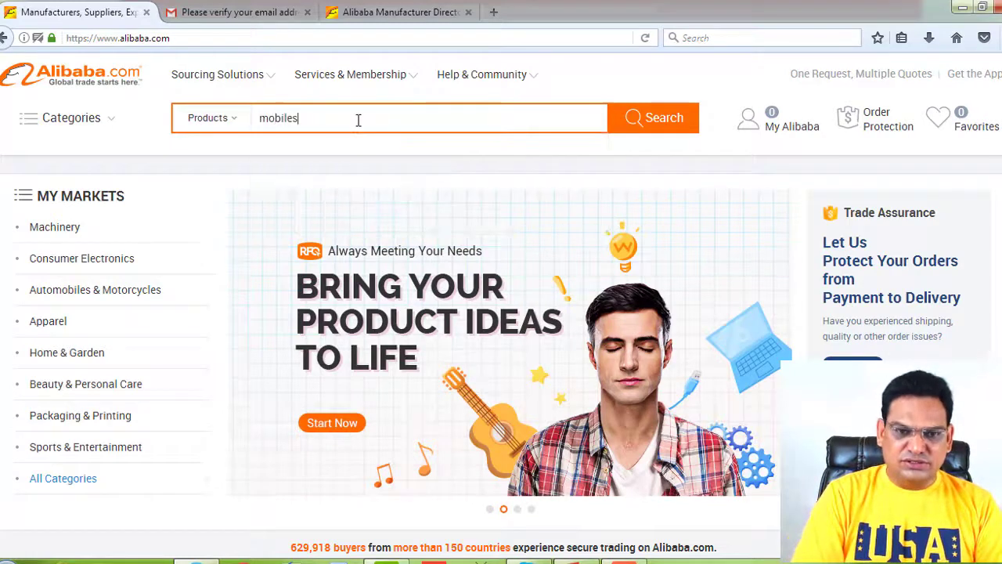
key(Return)
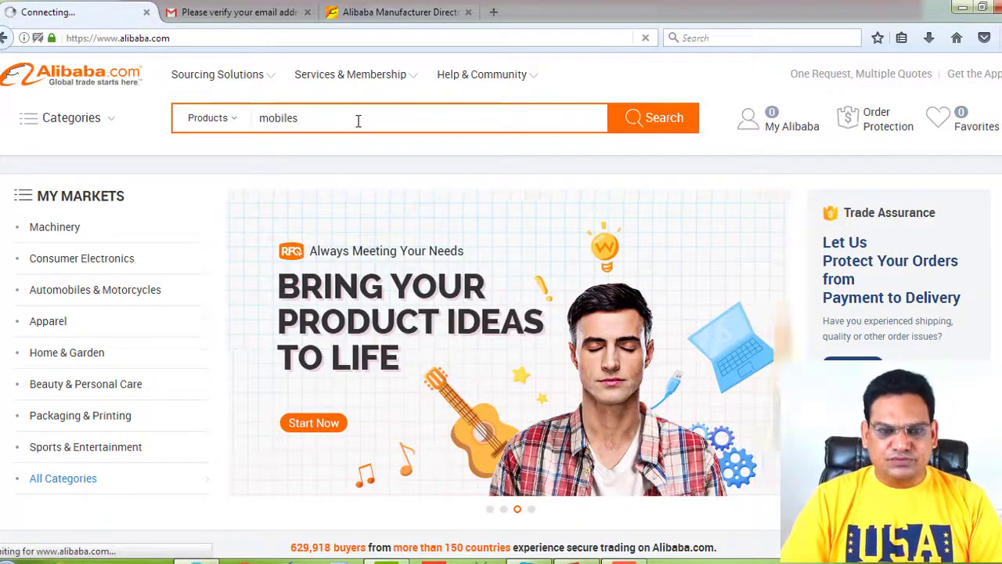